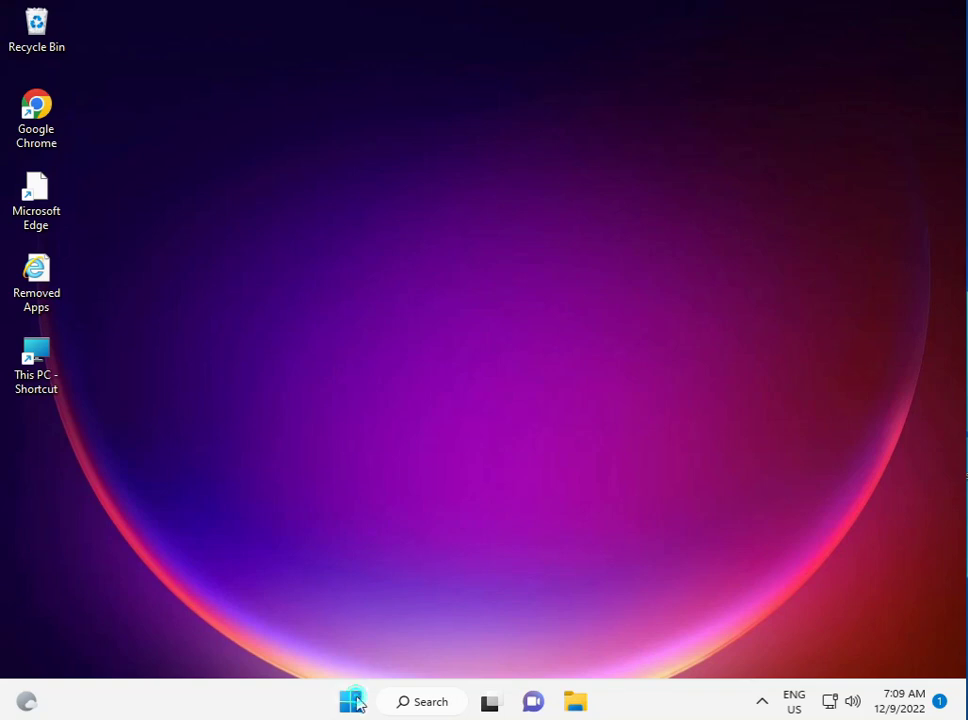
Search Start for cmd, run Command Prompt as administrator and approve the UAC prompt
left_click(351, 702)
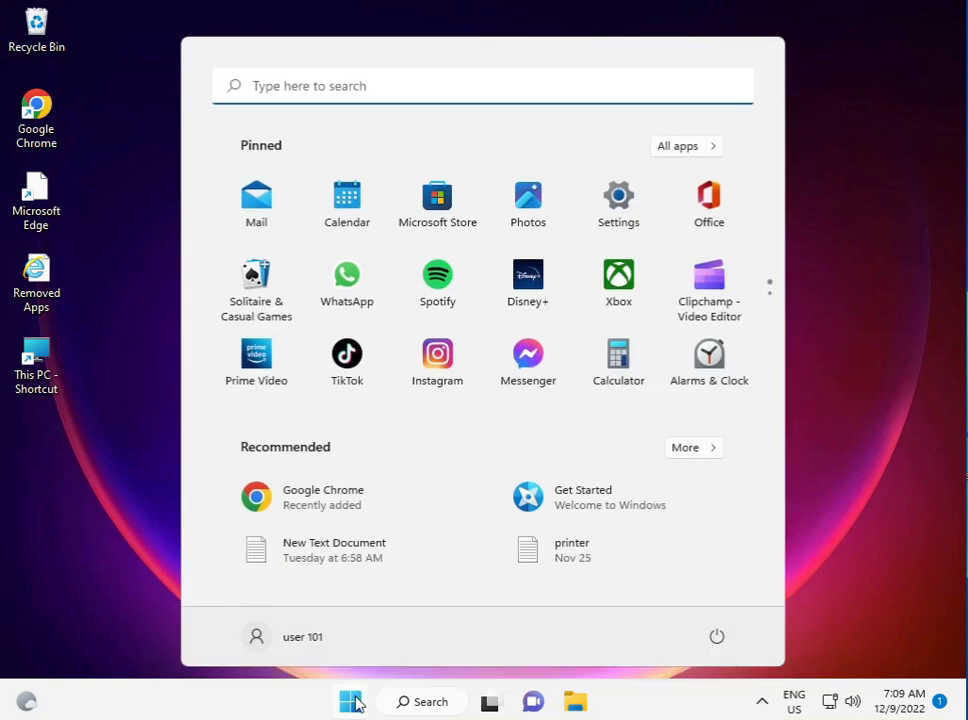
type("cmd")
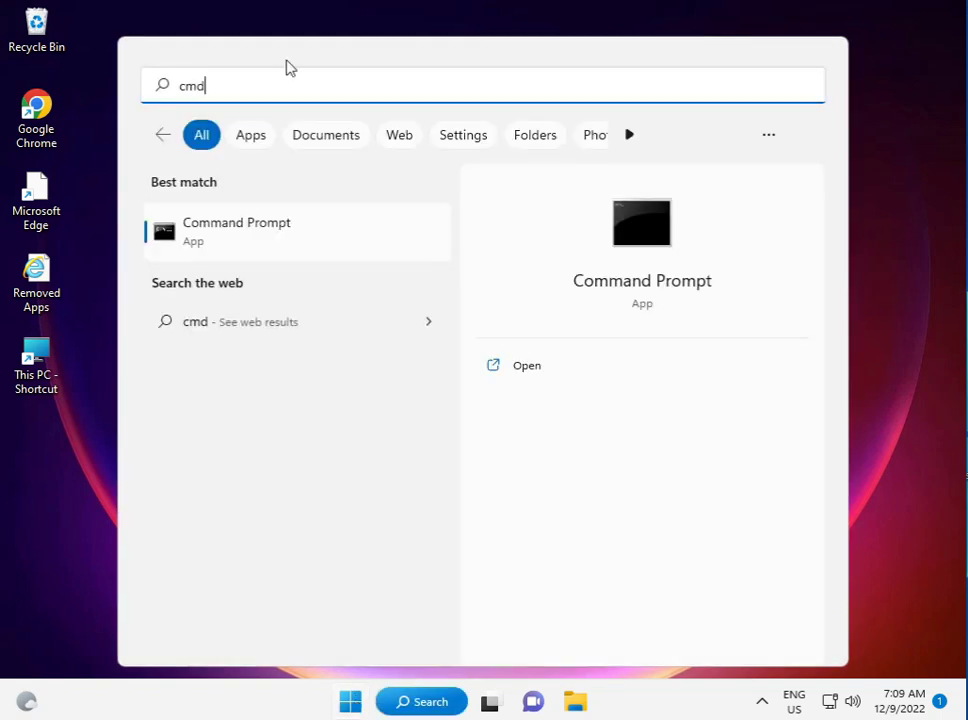
right_click(296, 232)
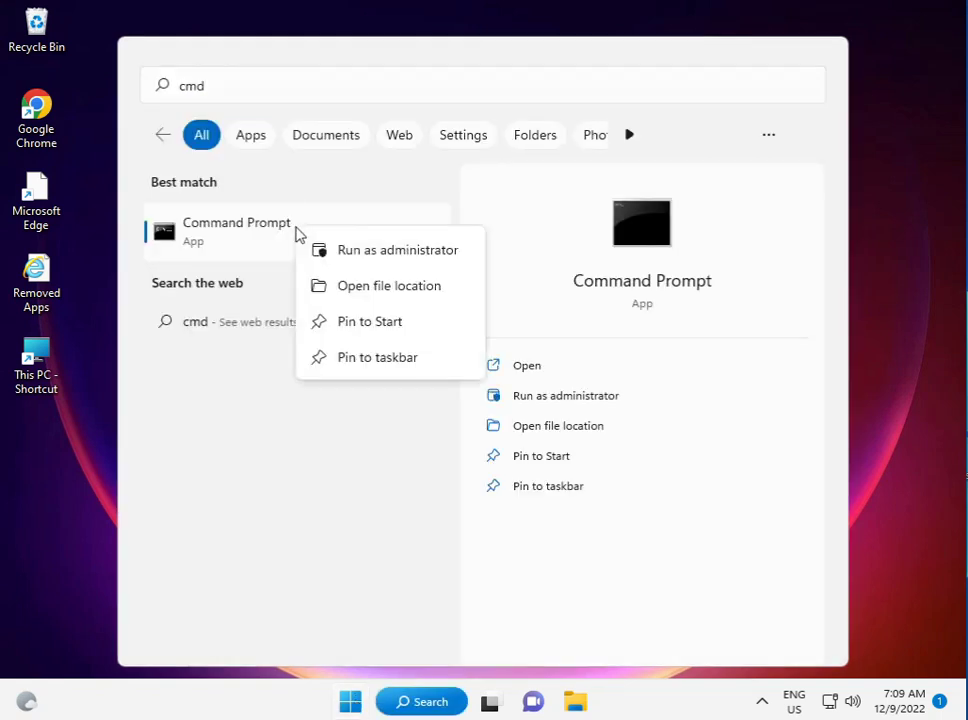
left_click(316, 249)
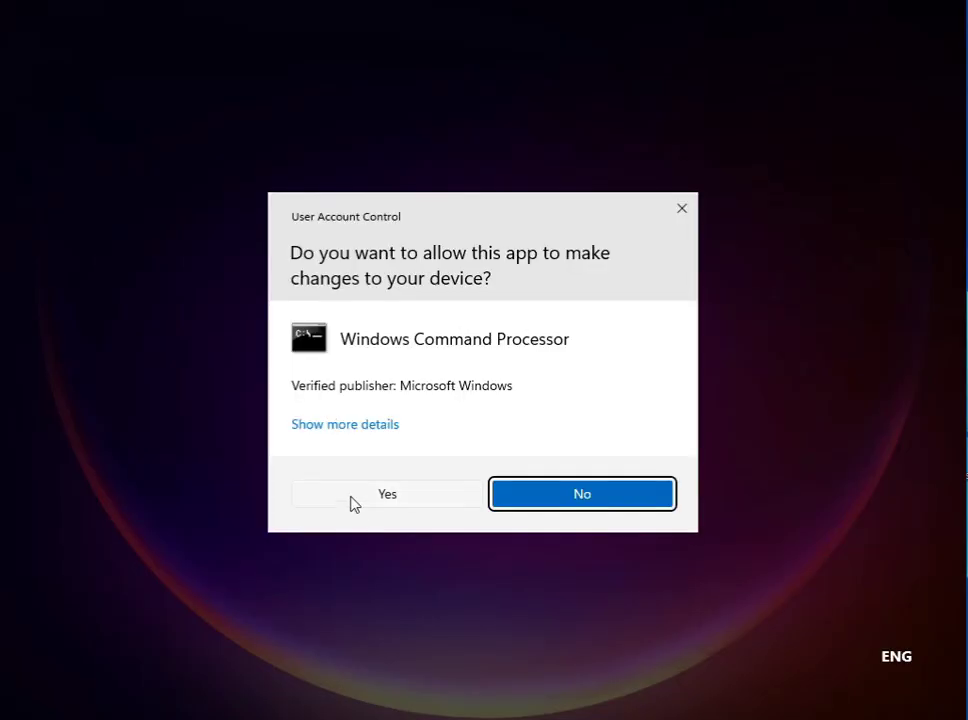
left_click(353, 503)
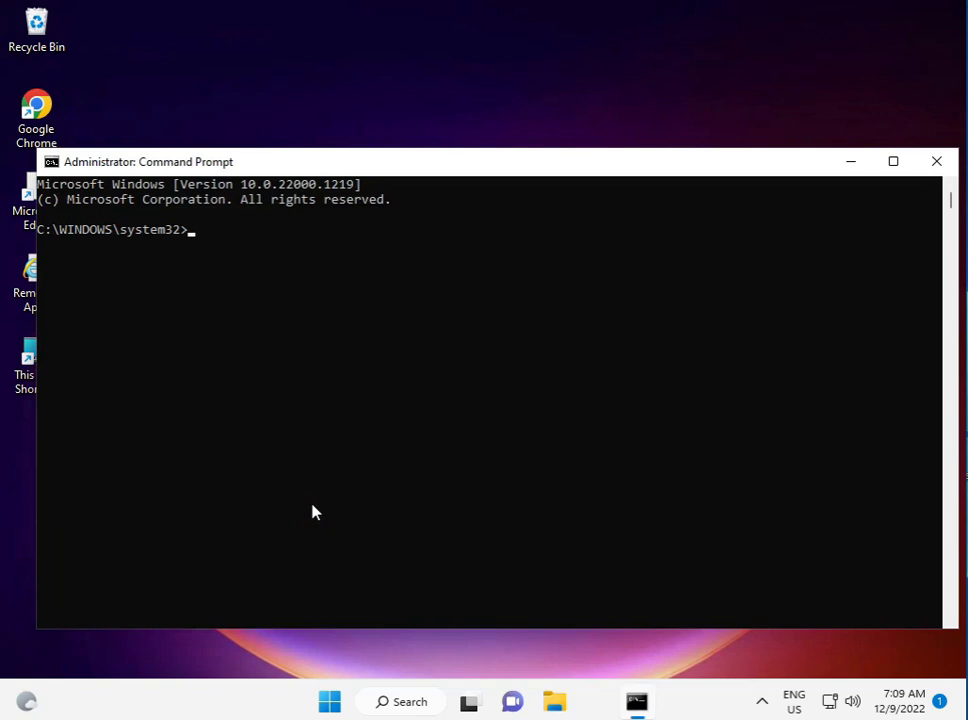
Move Command Prompt to the screen top, then copy sfc /scannow from Notepad and paste it there
left_click(492, 160)
left_click_drag(492, 162, 498, 30)
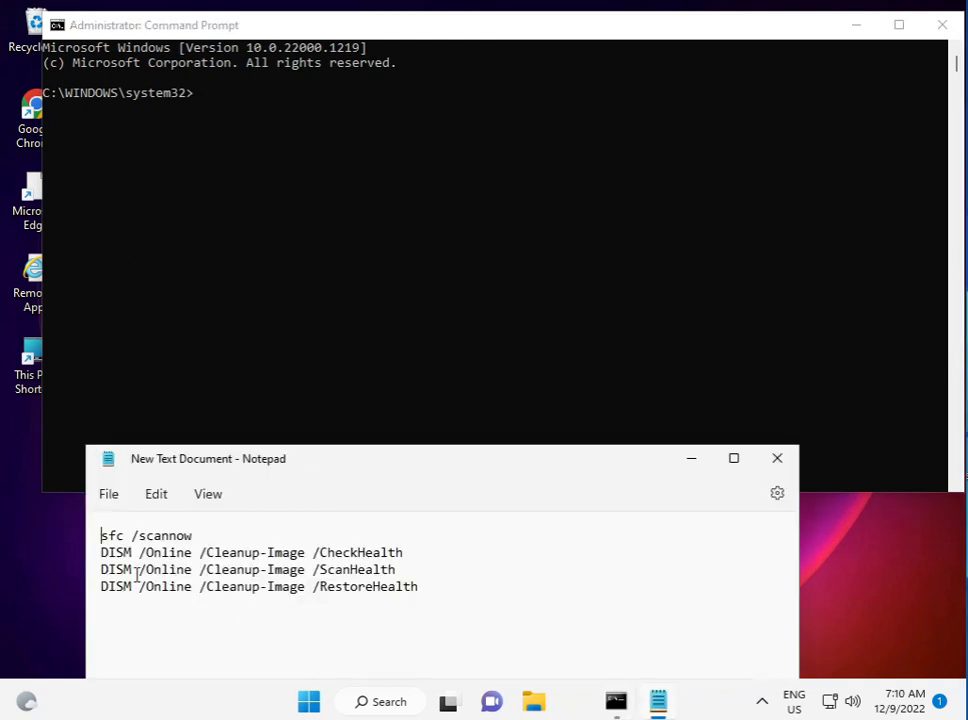
left_click_drag(93, 540, 93, 597)
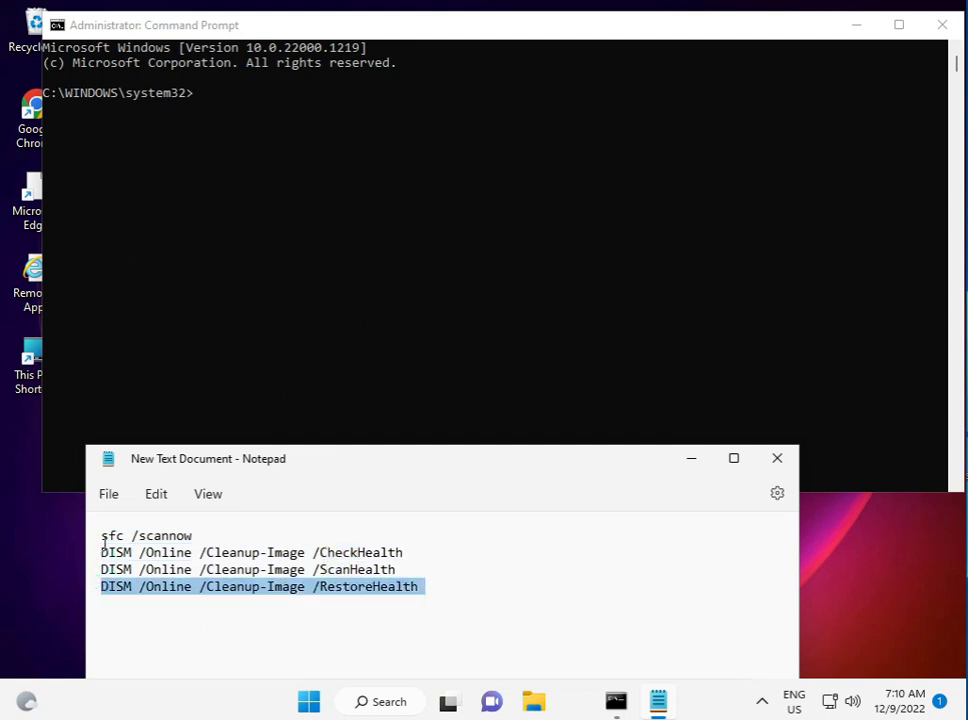
left_click_drag(103, 538, 203, 549)
left_click(194, 535)
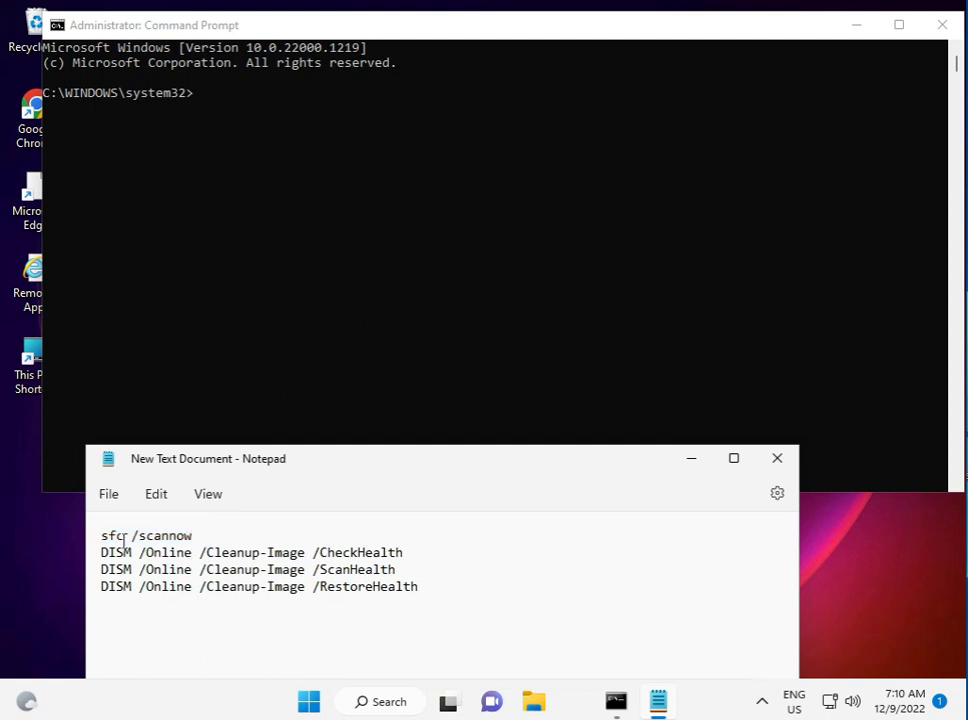
left_click_drag(103, 536, 197, 536)
key("cmd+c")
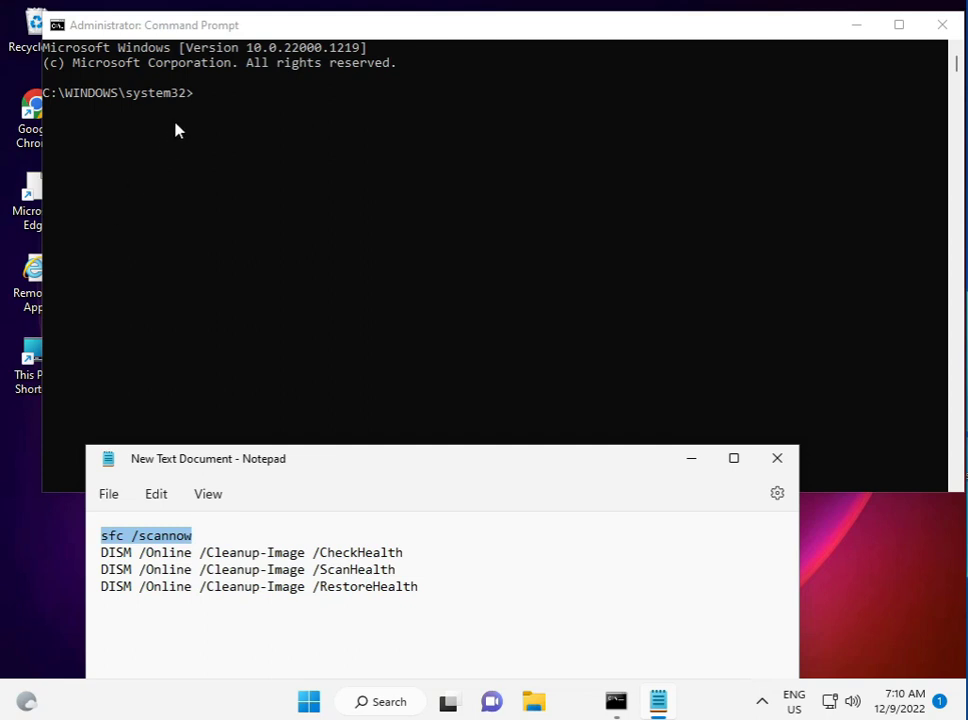
left_click(197, 102)
right_click(196, 94)
left_click(195, 92)
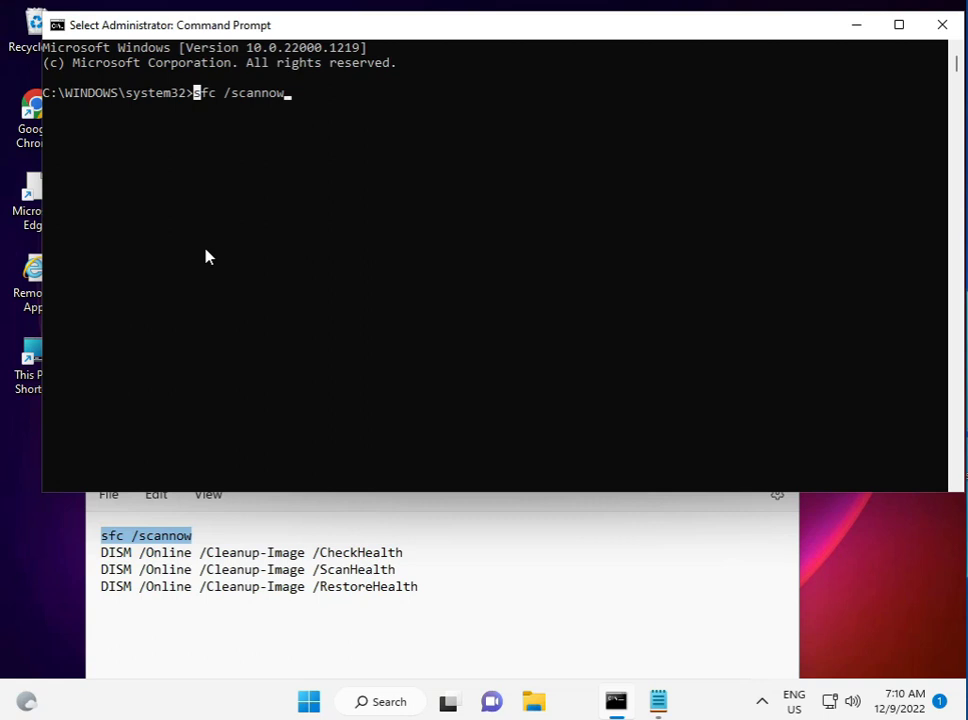
Leave selection mode and run sfc /scannow to begin the system scan
key("Escape")
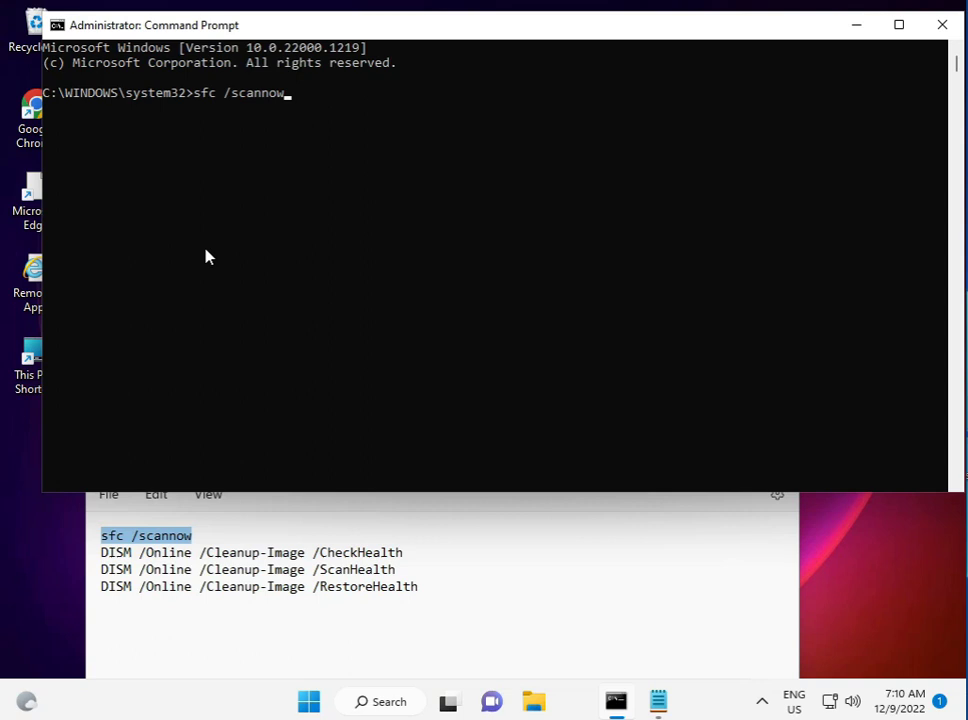
key("Return")
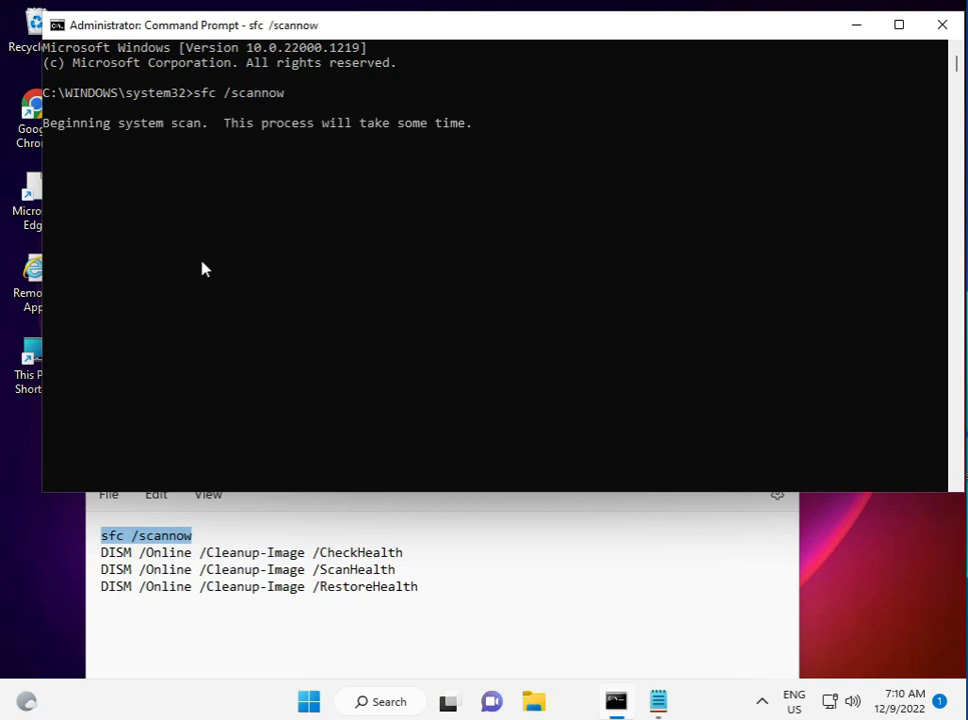
Select the DISM CheckHealth and ScanHealth lines in Notepad, then clear the selection
triple_click(118, 563)
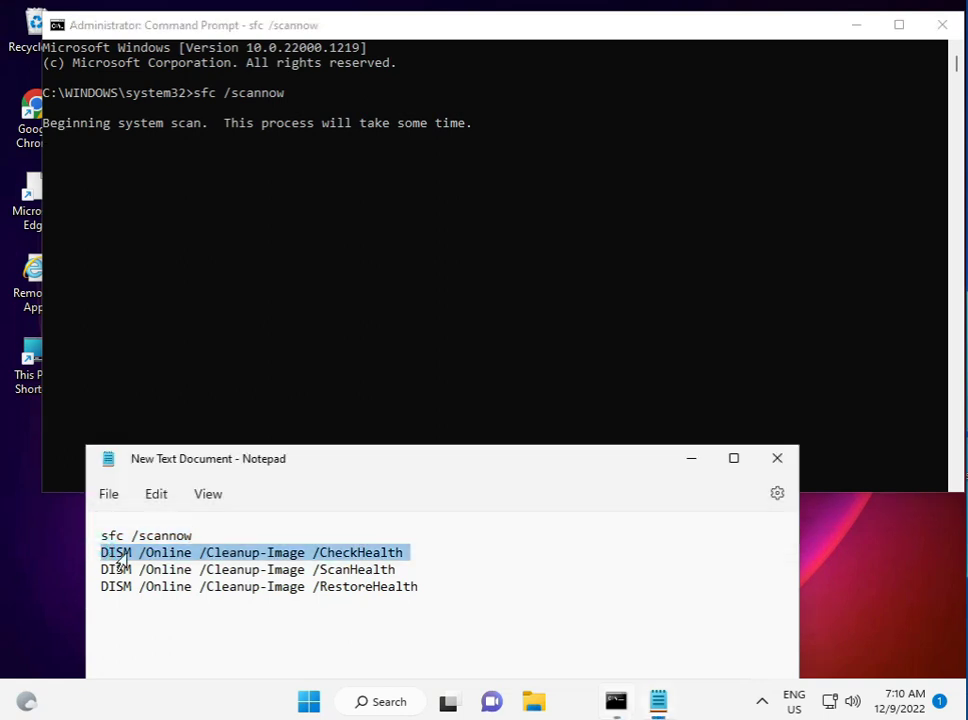
triple_click(95, 570)
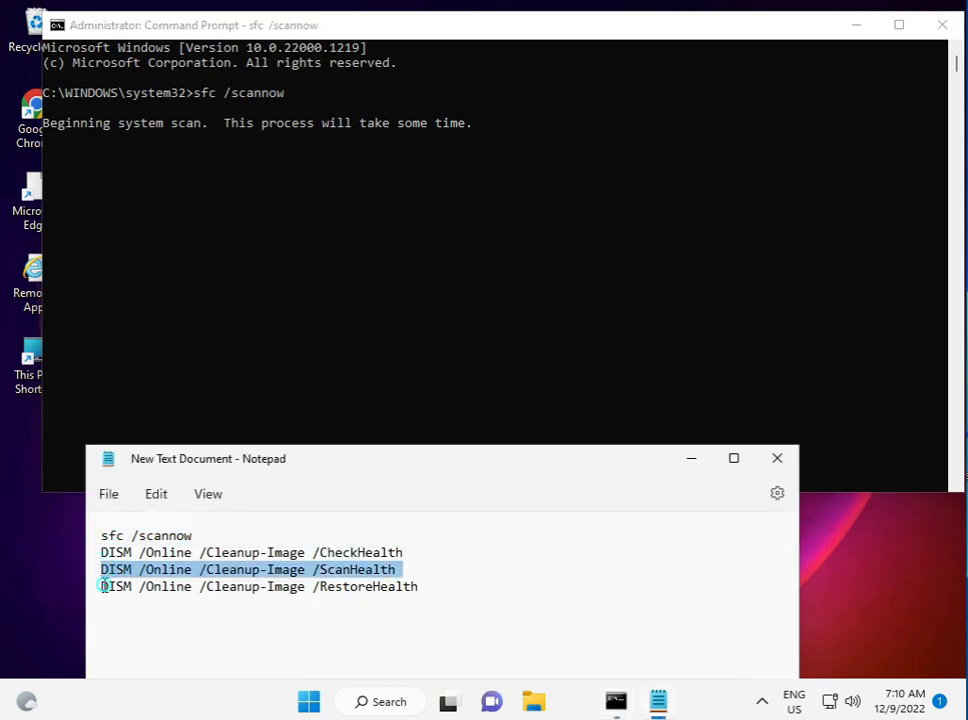
left_click(103, 587)
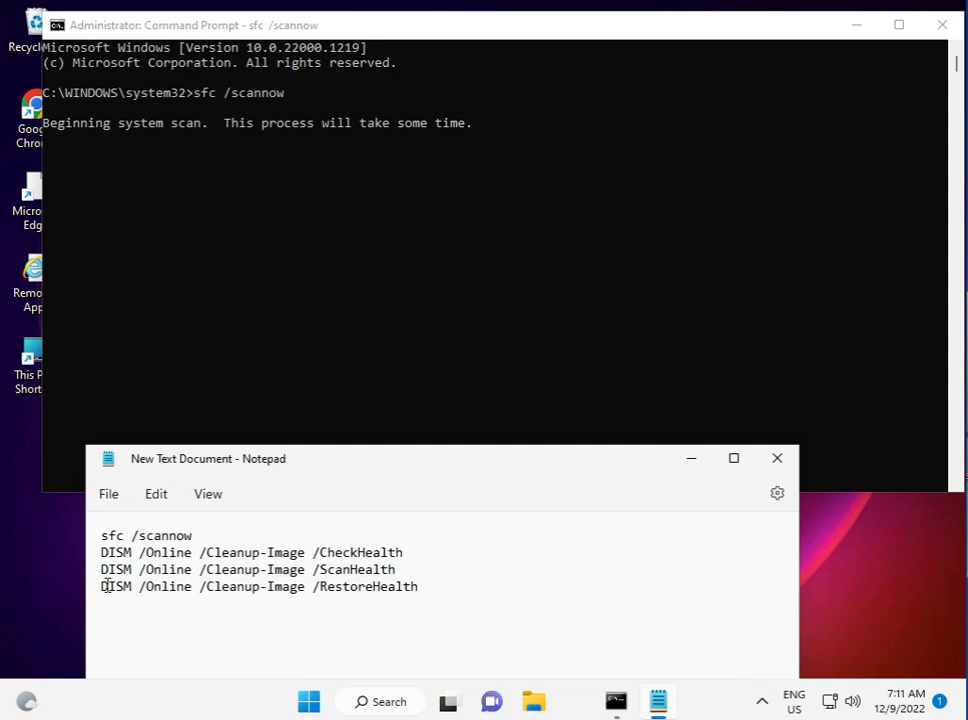
mouse_move(671, 702)
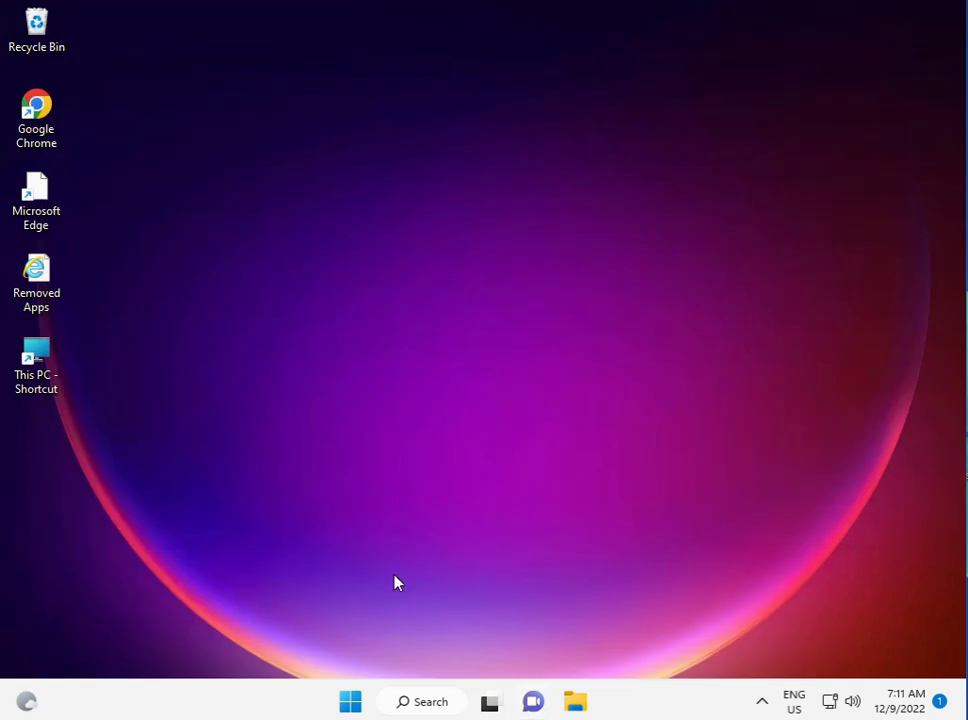
Search Start for services and run the Services console as administrator
left_click(352, 700)
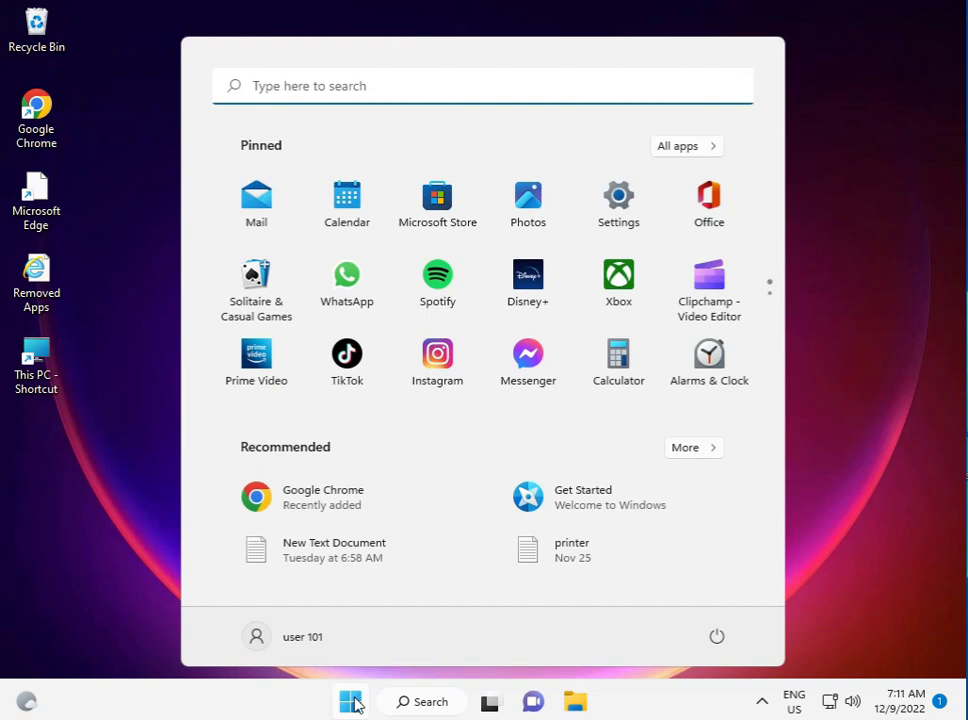
type("servi")
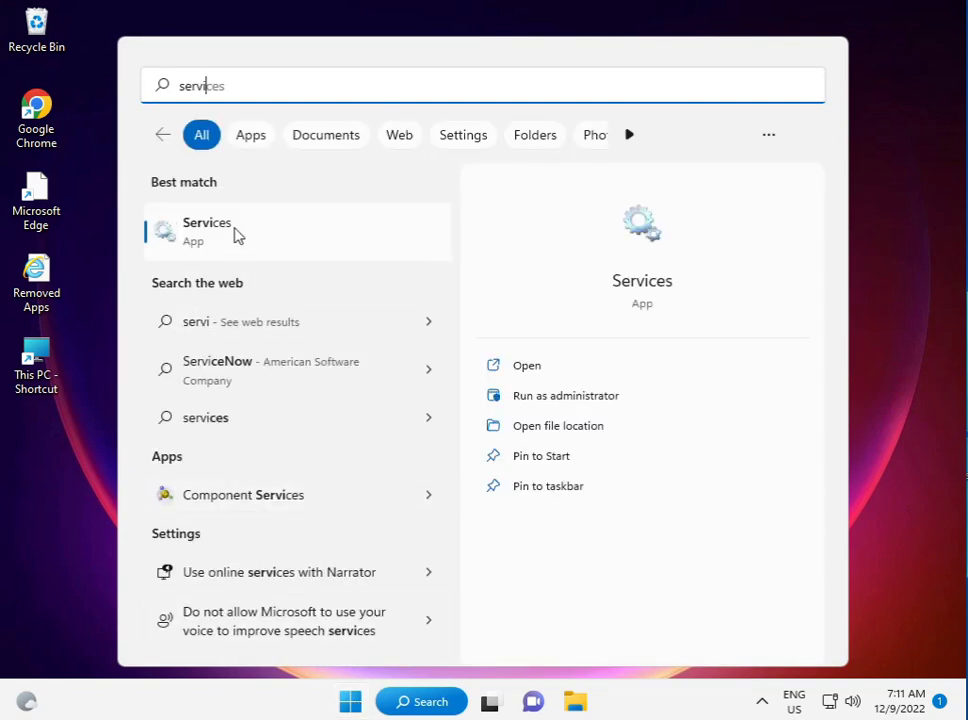
left_click(237, 234)
right_click(237, 234)
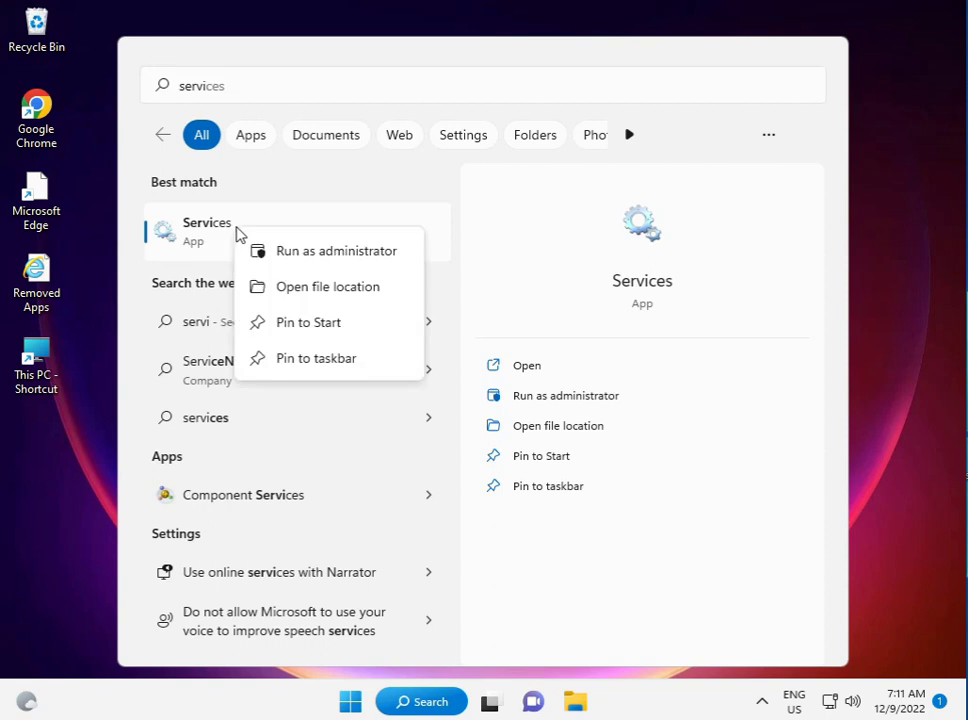
left_click(309, 257)
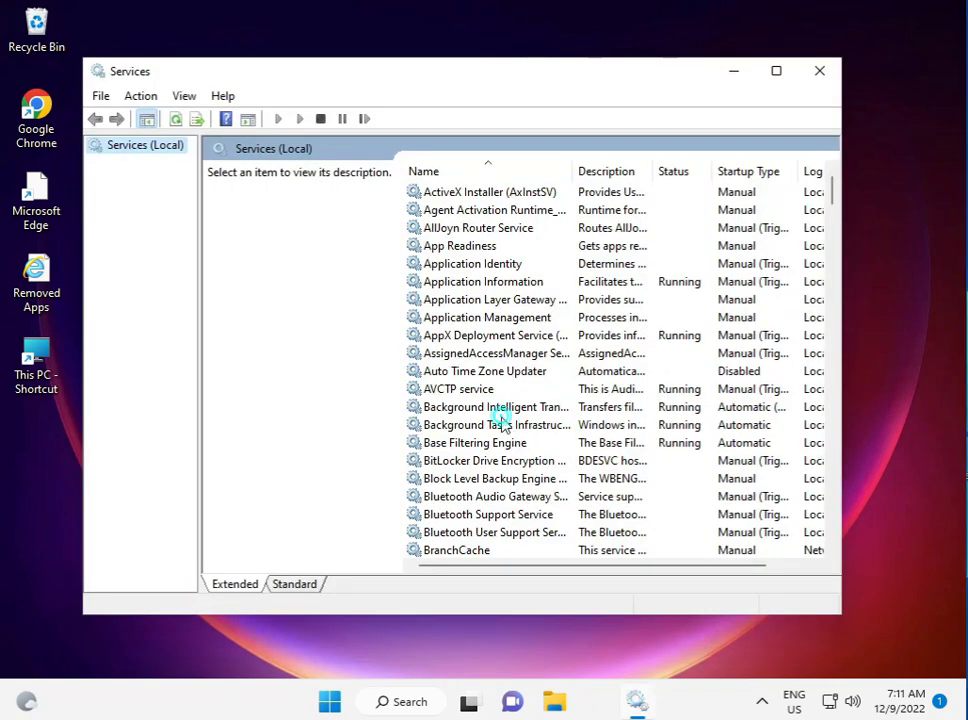
Locate Windows Update in the services list and change its startup type to Automatic
left_click(504, 424)
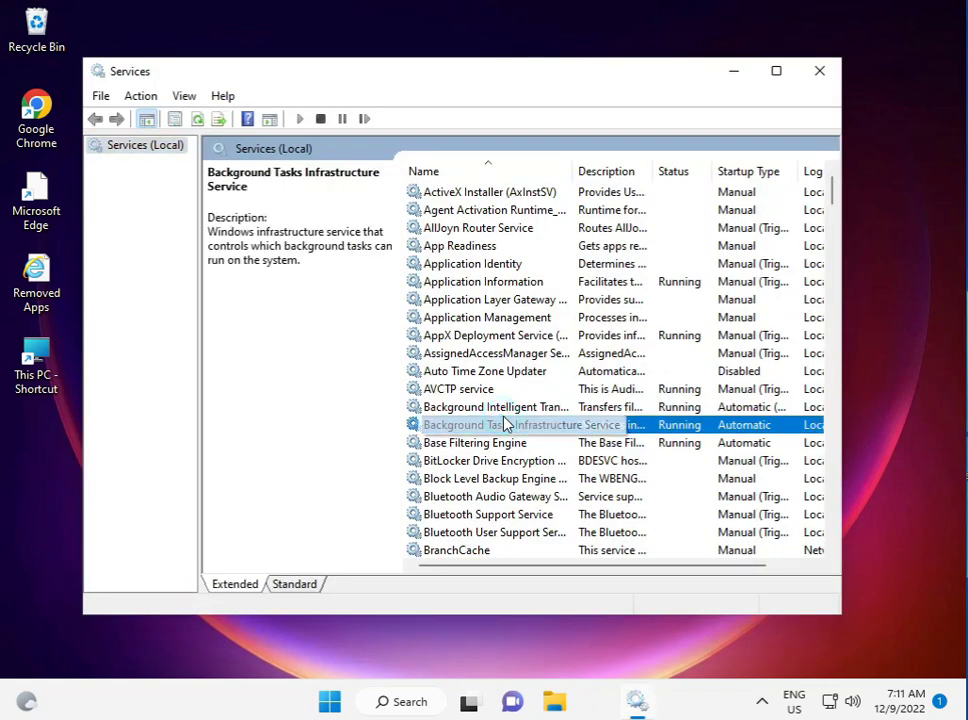
key("w")
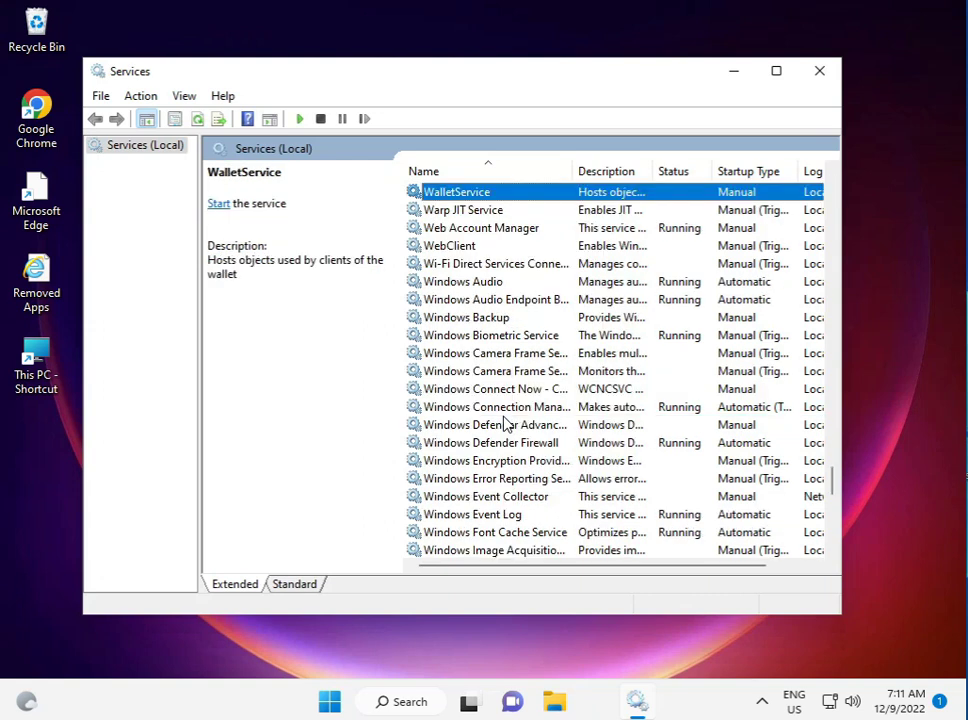
scroll(507, 424, "down", 3)
key("w")
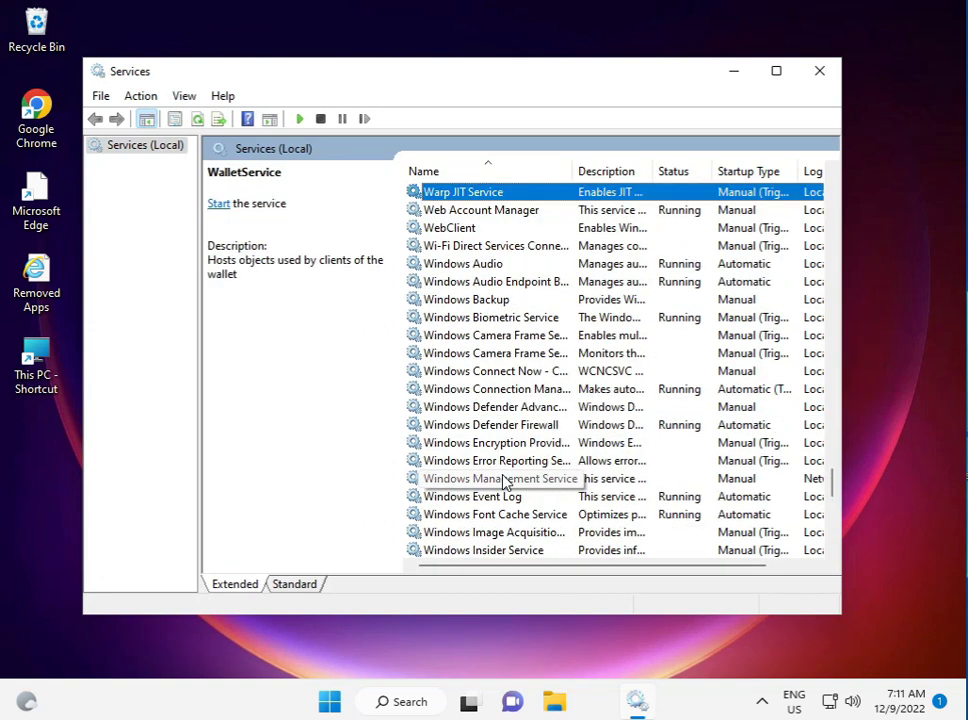
scroll(505, 483, "down", 4)
scroll(505, 483, "down", 7)
scroll(505, 483, "up", 4)
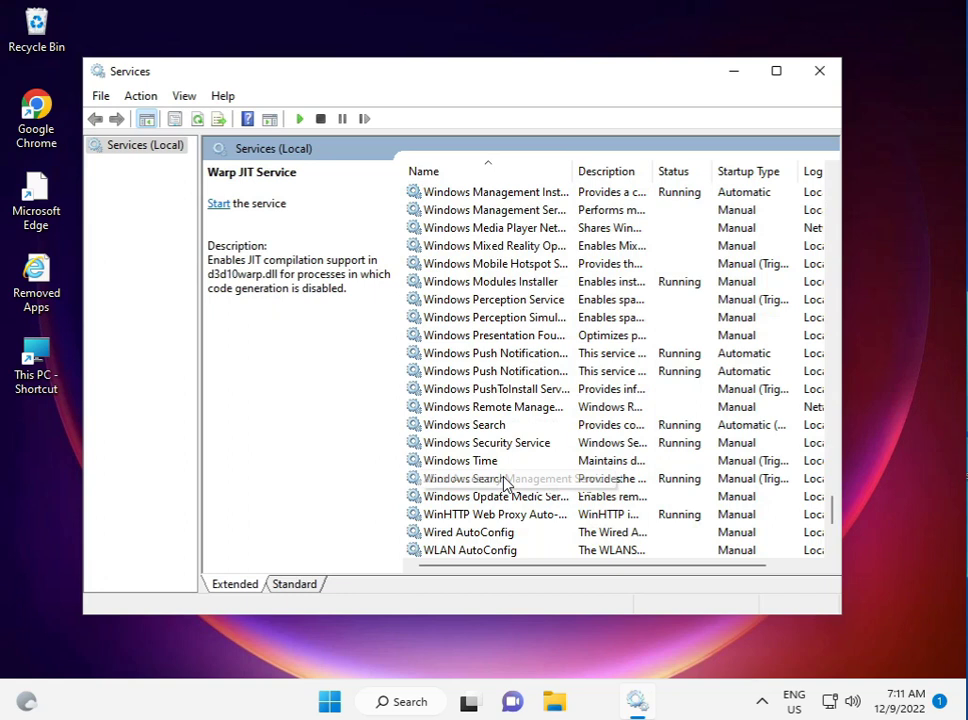
left_click(493, 533)
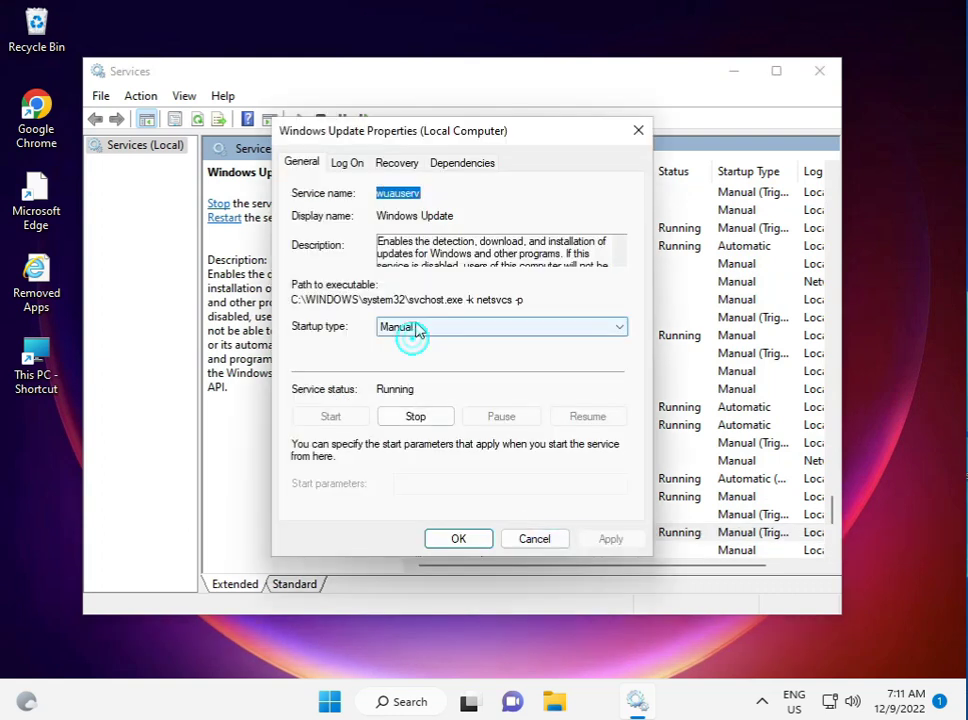
left_click(413, 331)
left_click(405, 357)
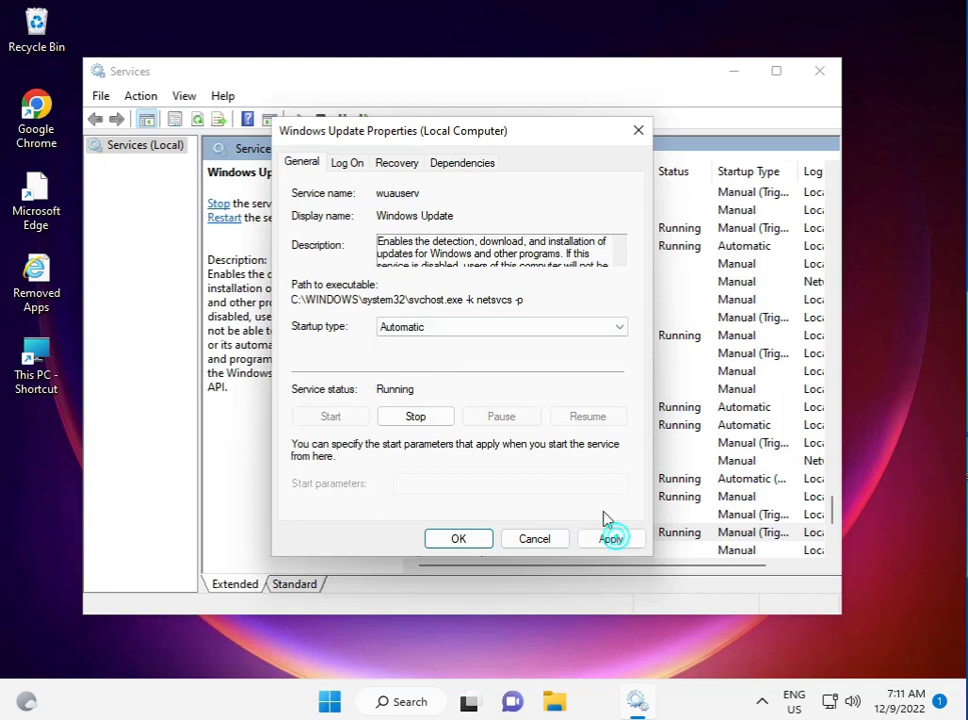
left_click(612, 539)
left_click(455, 539)
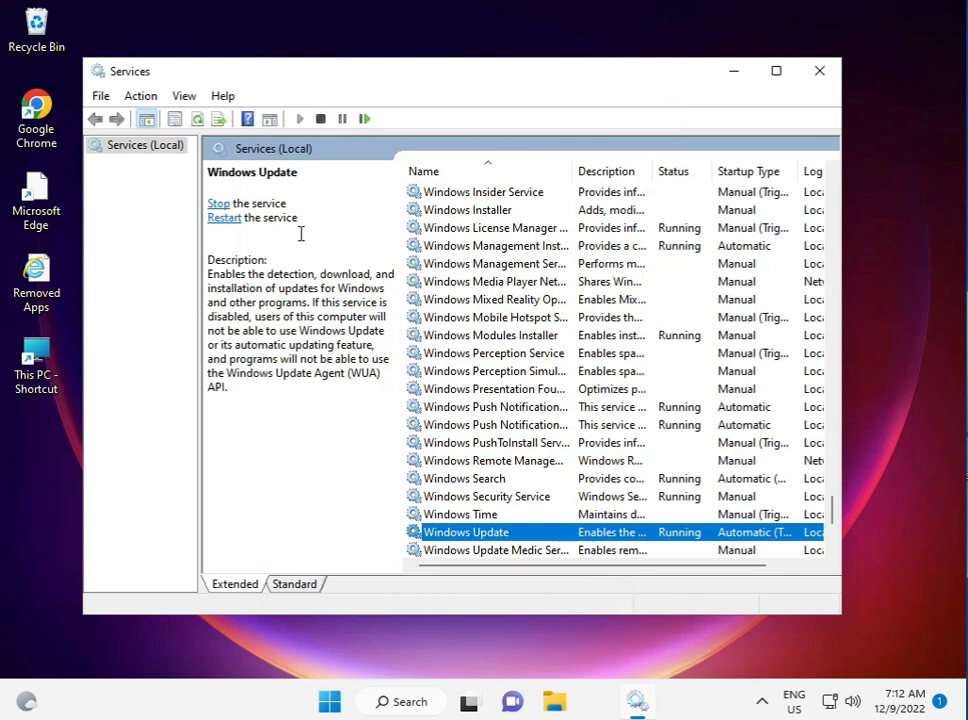
Restart the Windows Update service, then close the Services window
left_click(214, 219)
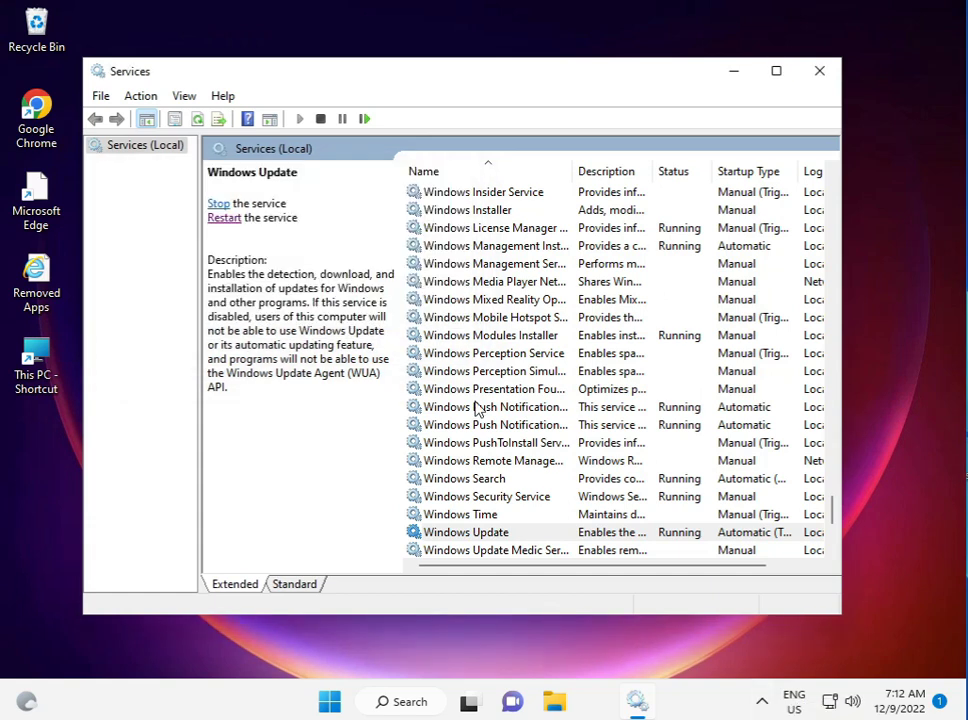
left_click(819, 72)
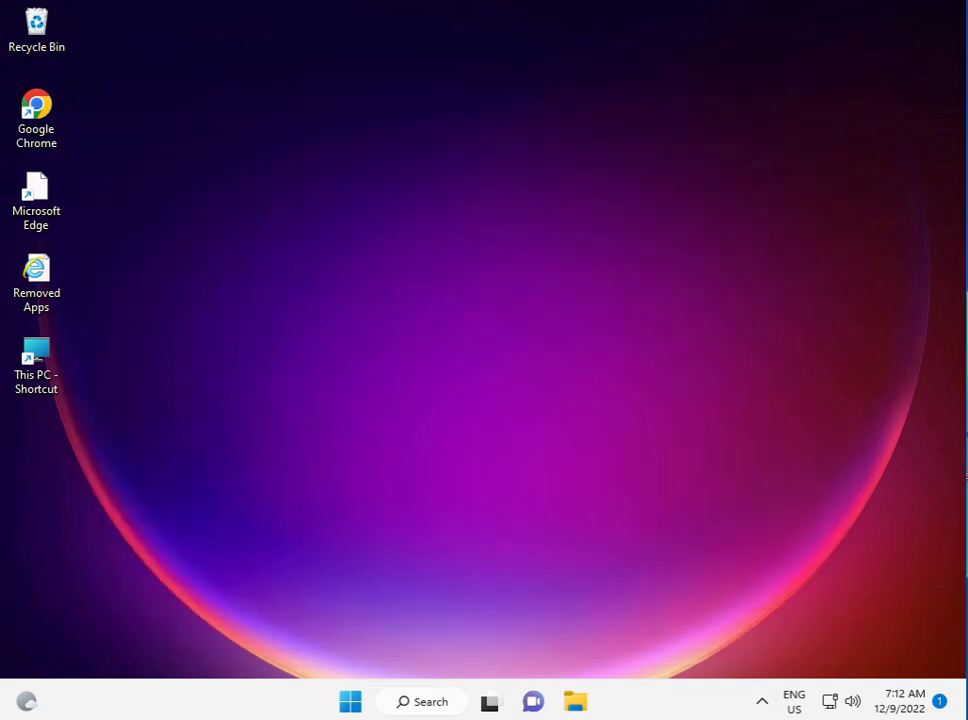
left_click(761, 703)
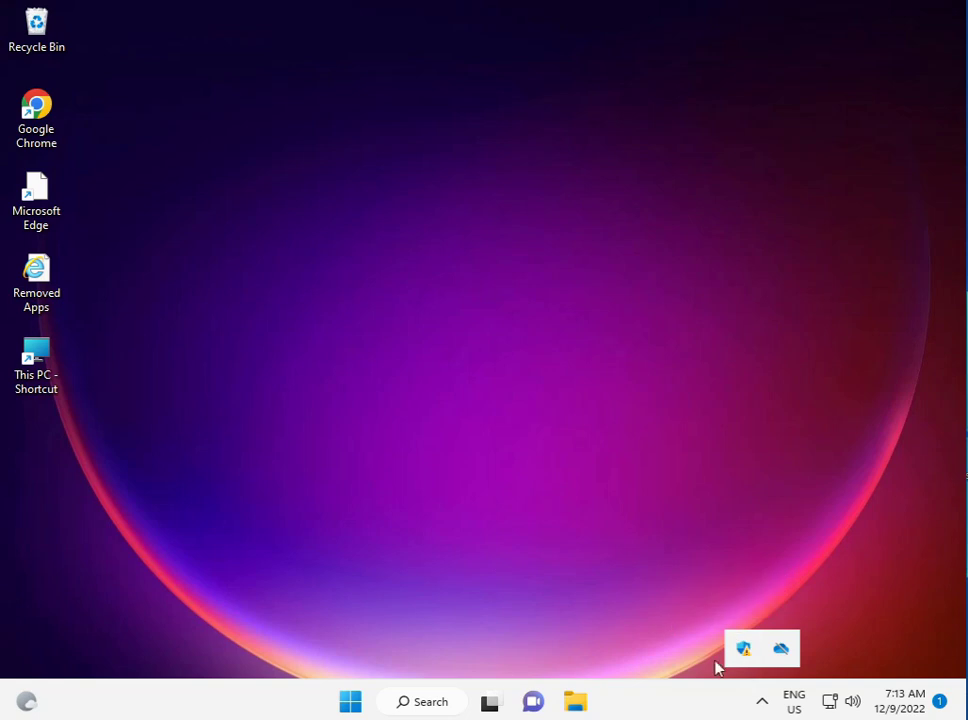
right_click(743, 646)
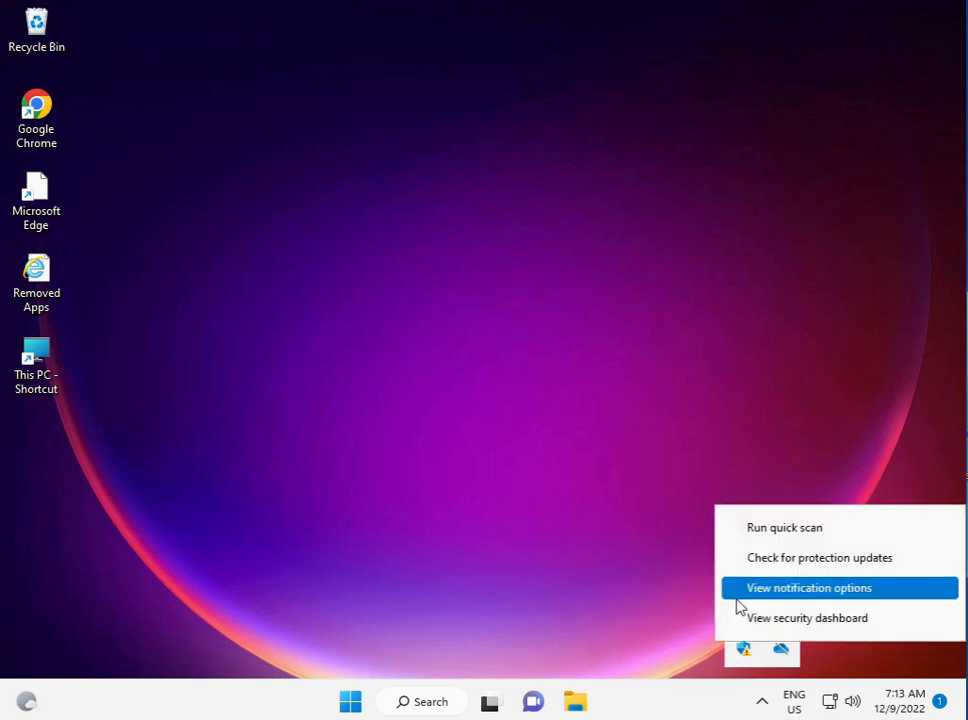
left_click(636, 586)
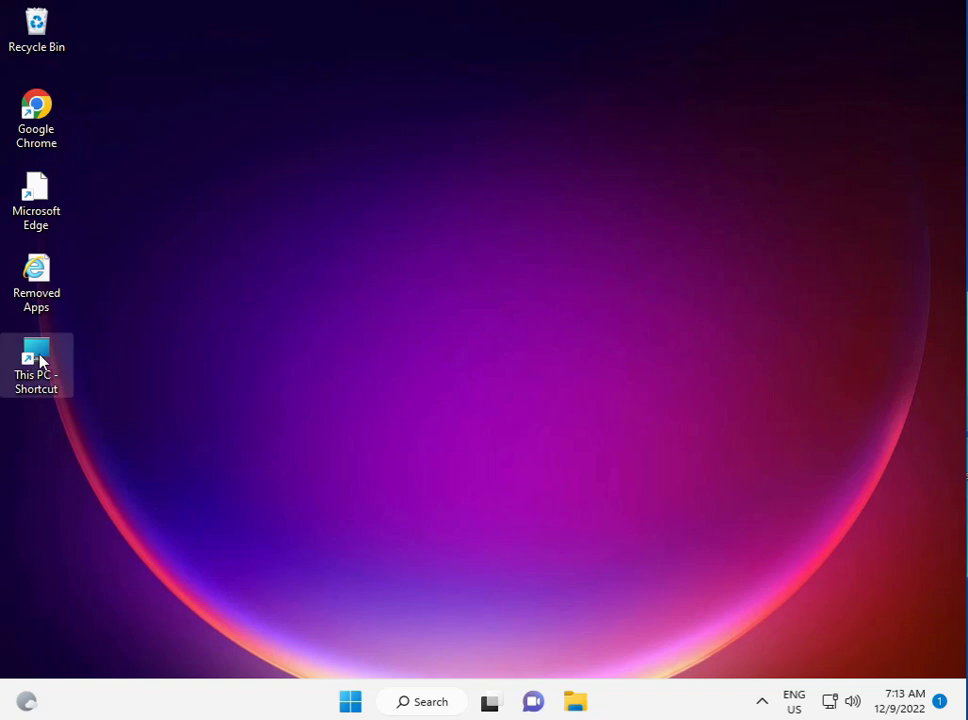
Open Control Panel in Category view and go to System and Security > Windows Defender Firewall
left_click(355, 703)
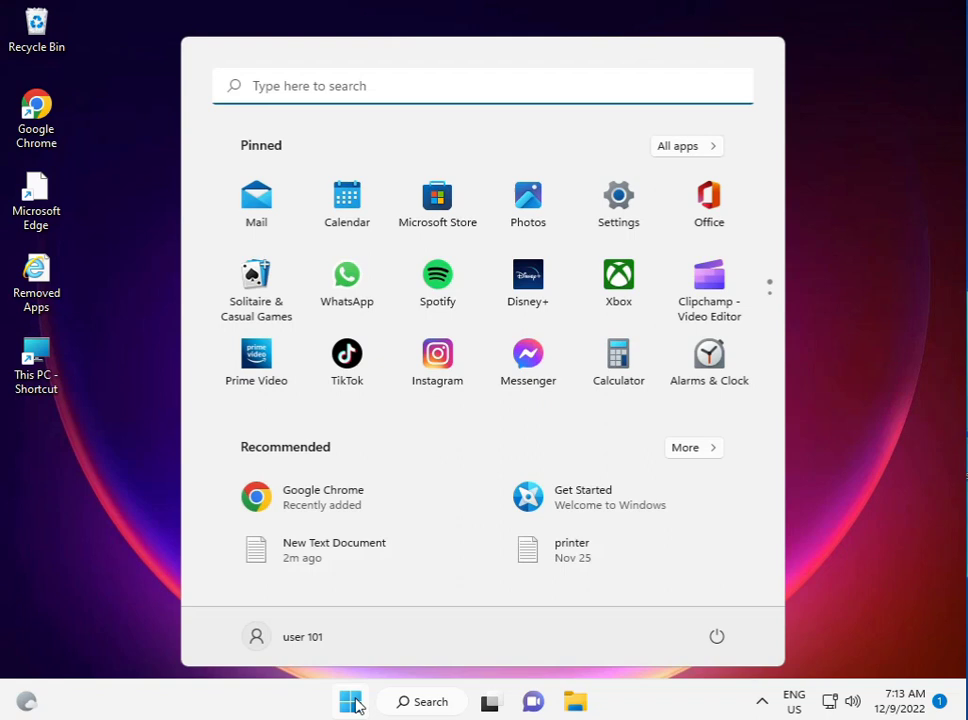
type("con")
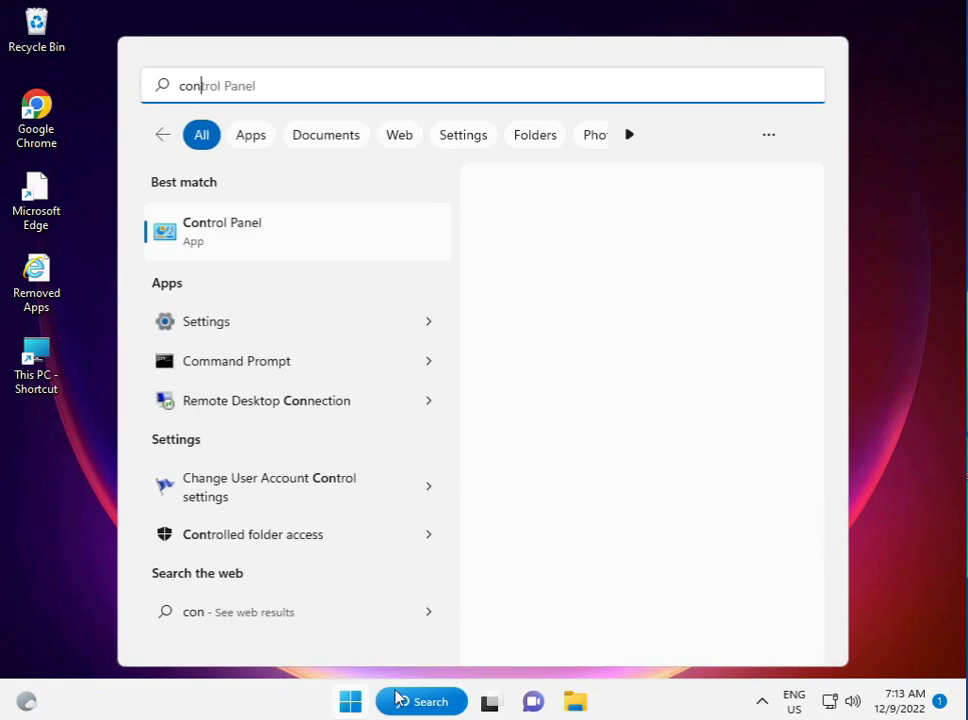
left_click(265, 226)
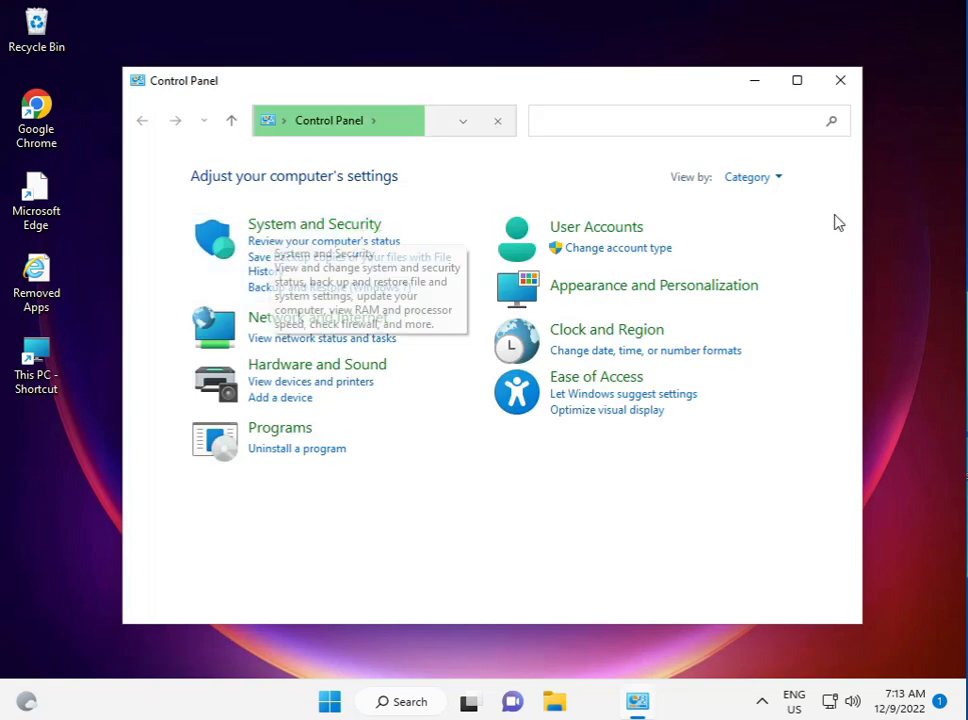
left_click(772, 179)
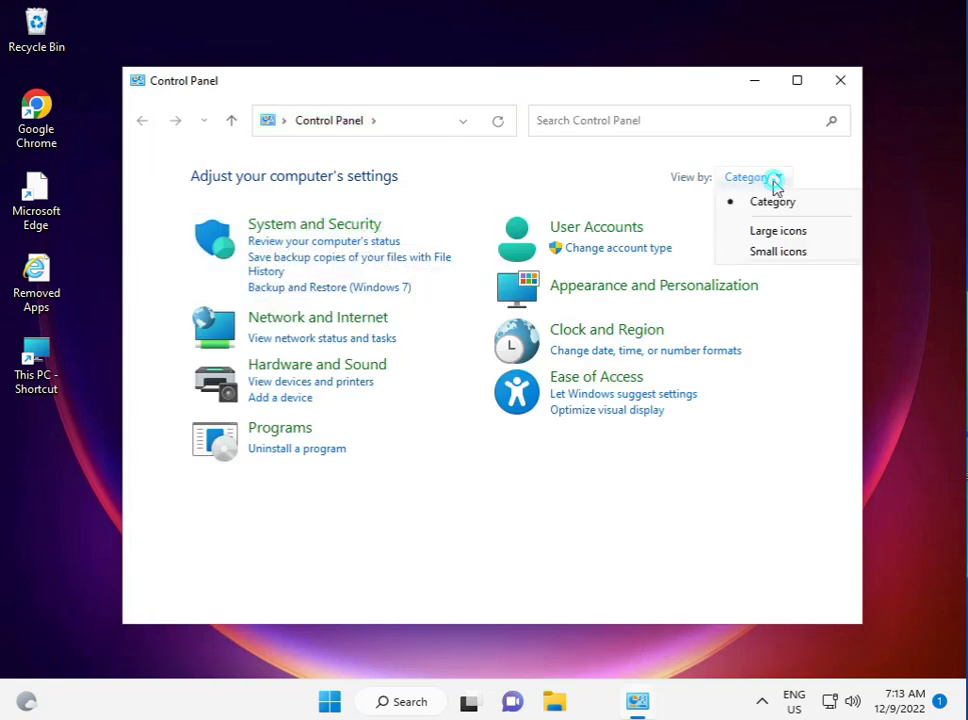
left_click(778, 204)
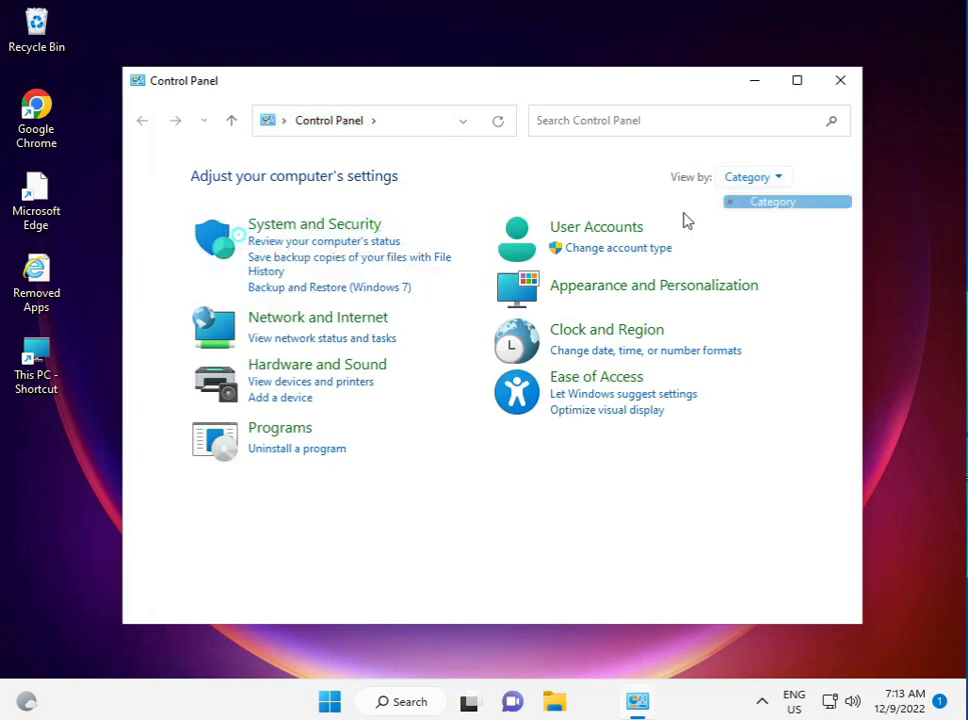
left_click(296, 223)
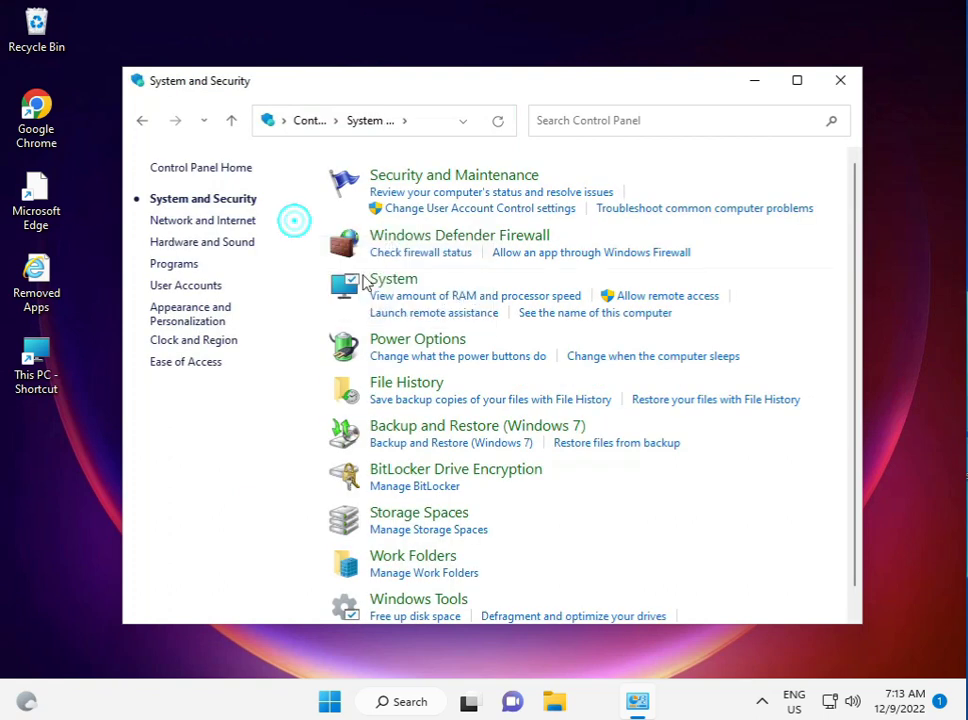
left_click(410, 235)
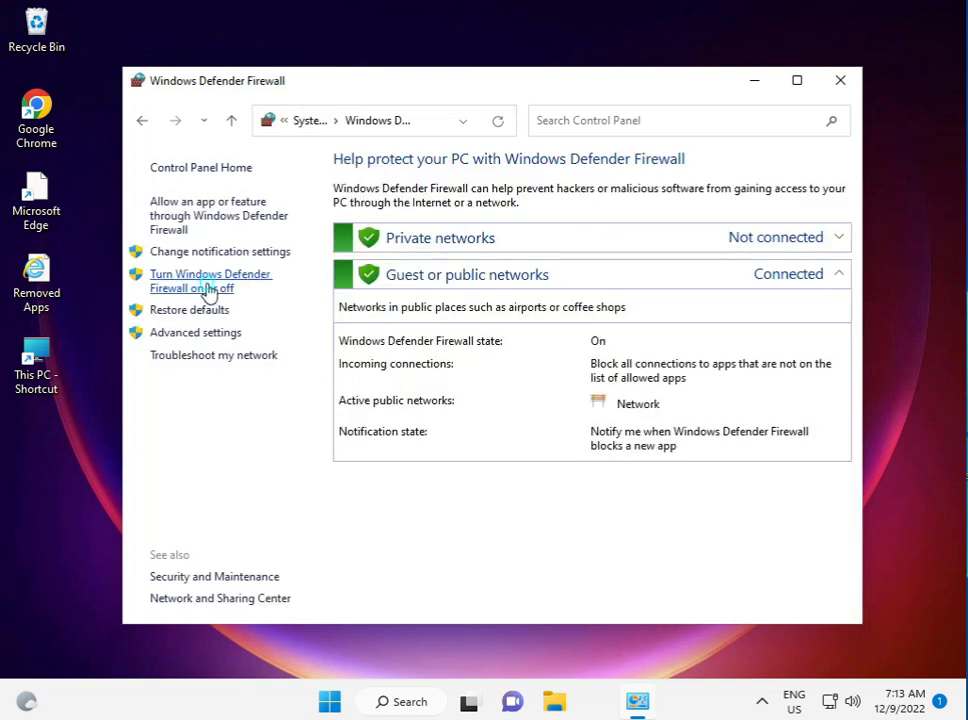
Turn off the firewall for private and public networks, then close the window and notification
left_click(207, 288)
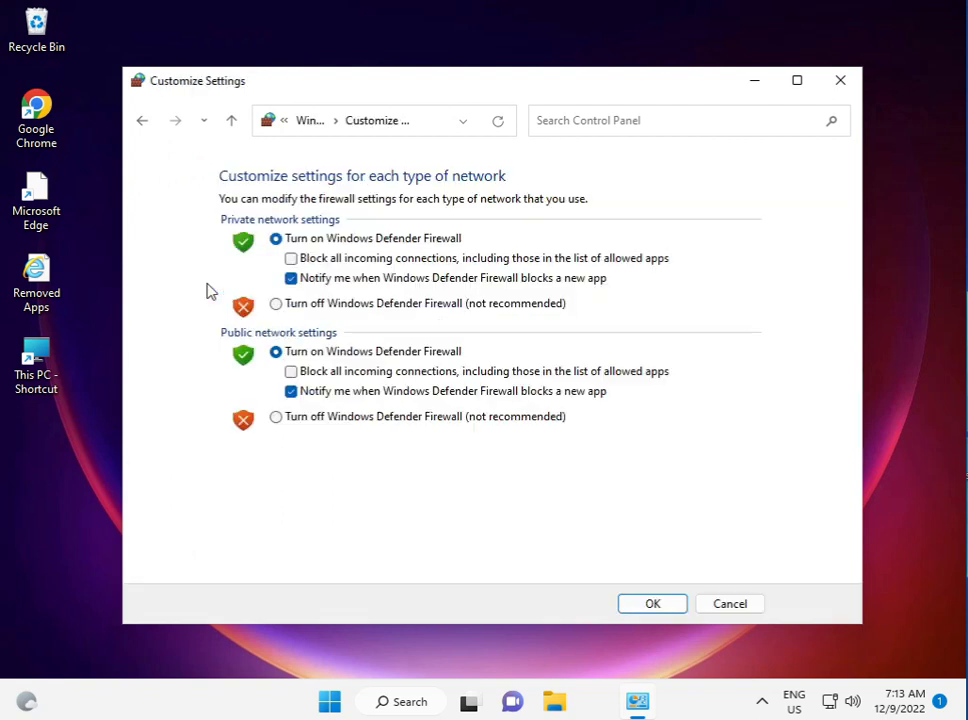
left_click(277, 305)
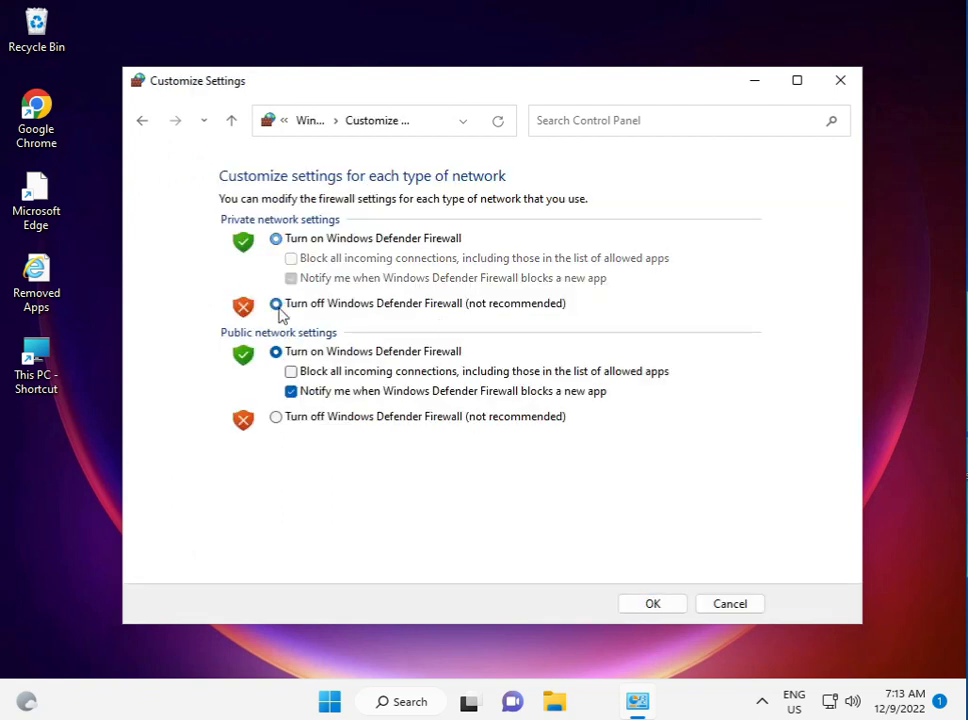
left_click(278, 417)
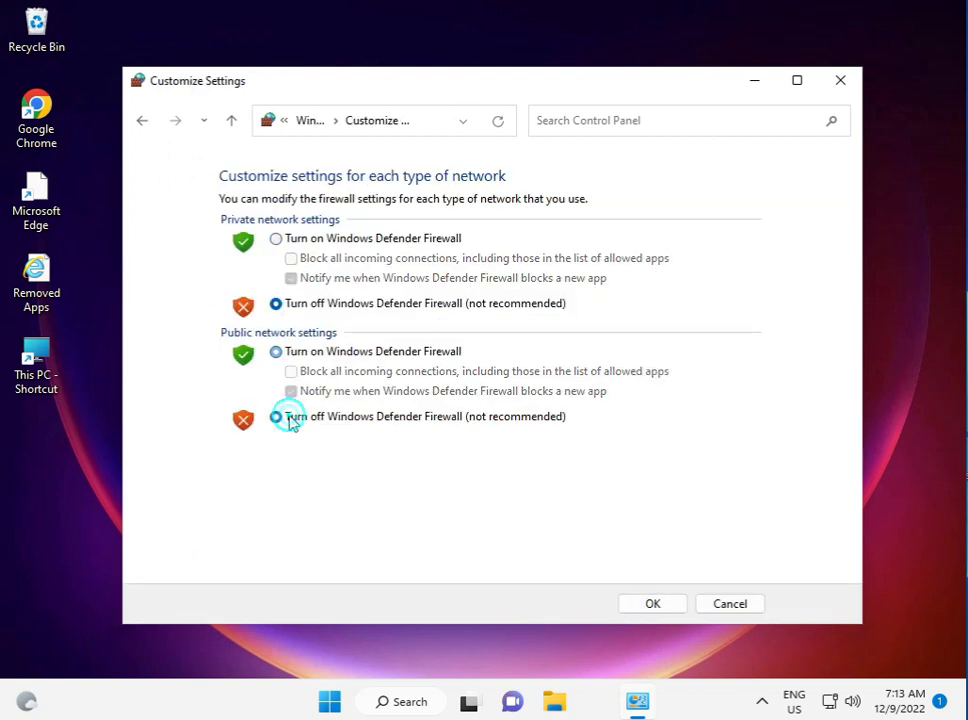
left_click(633, 603)
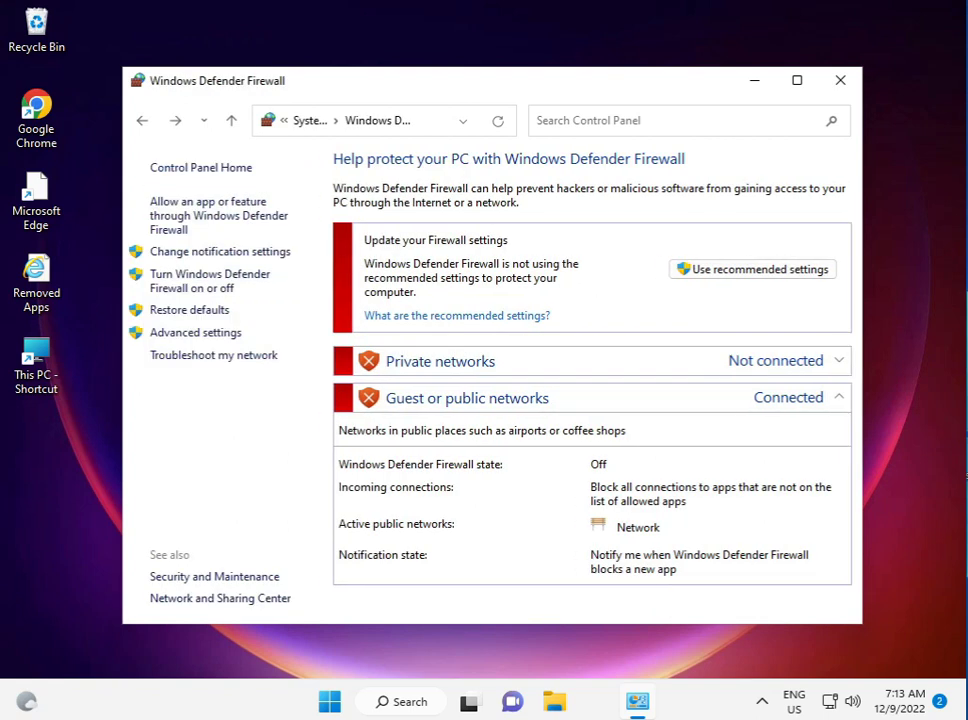
left_click(840, 96)
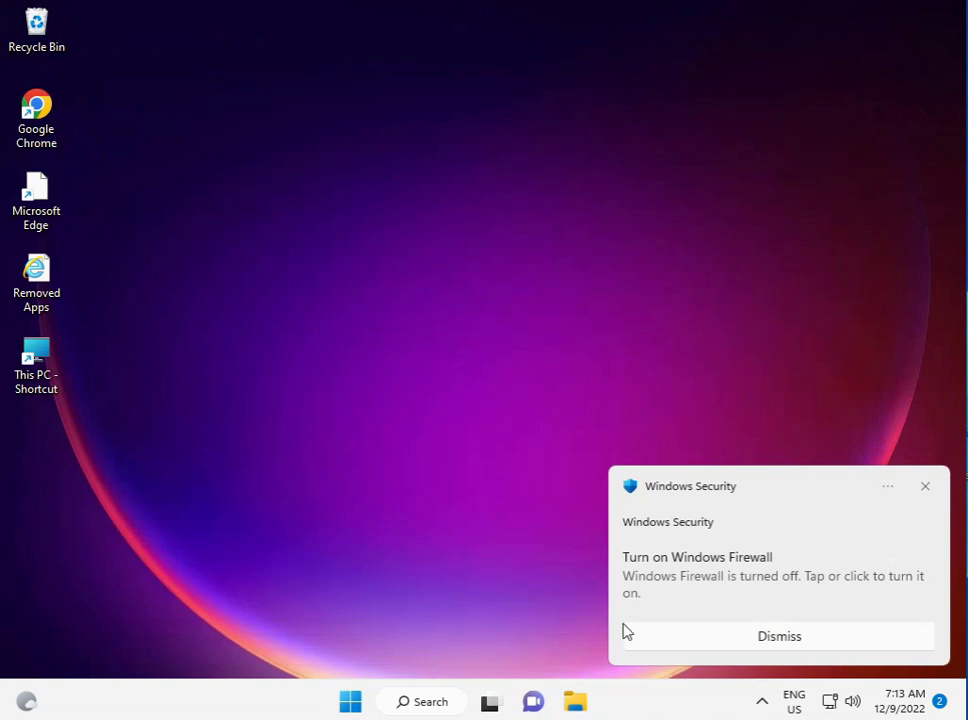
left_click(922, 490)
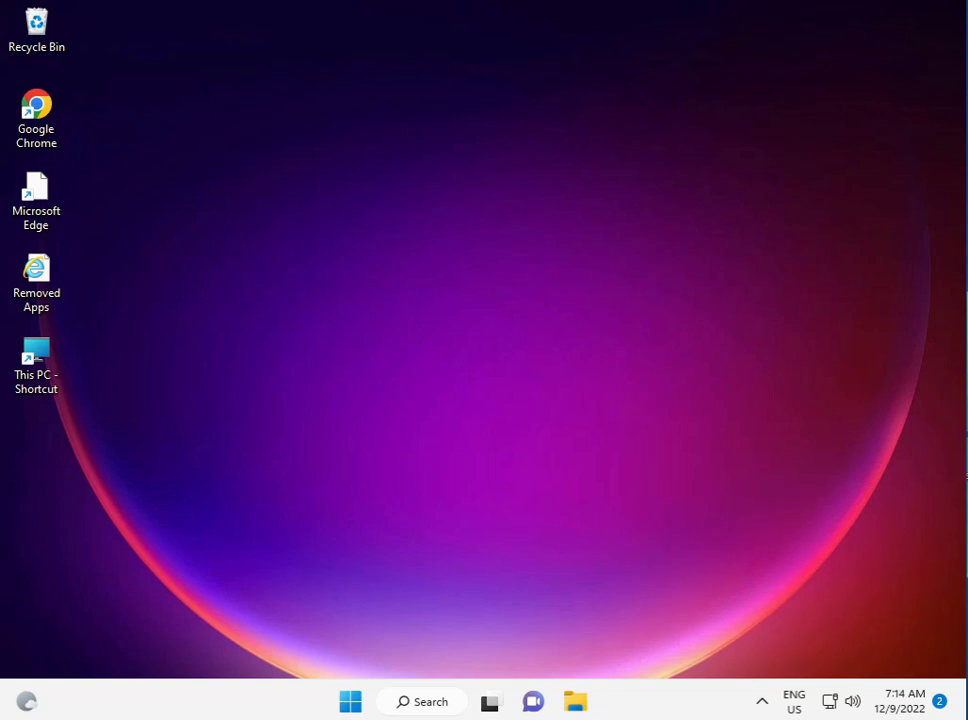
Launch Chrome from the desktop and search Google for 'microsoft catalog'
double_click(58, 121)
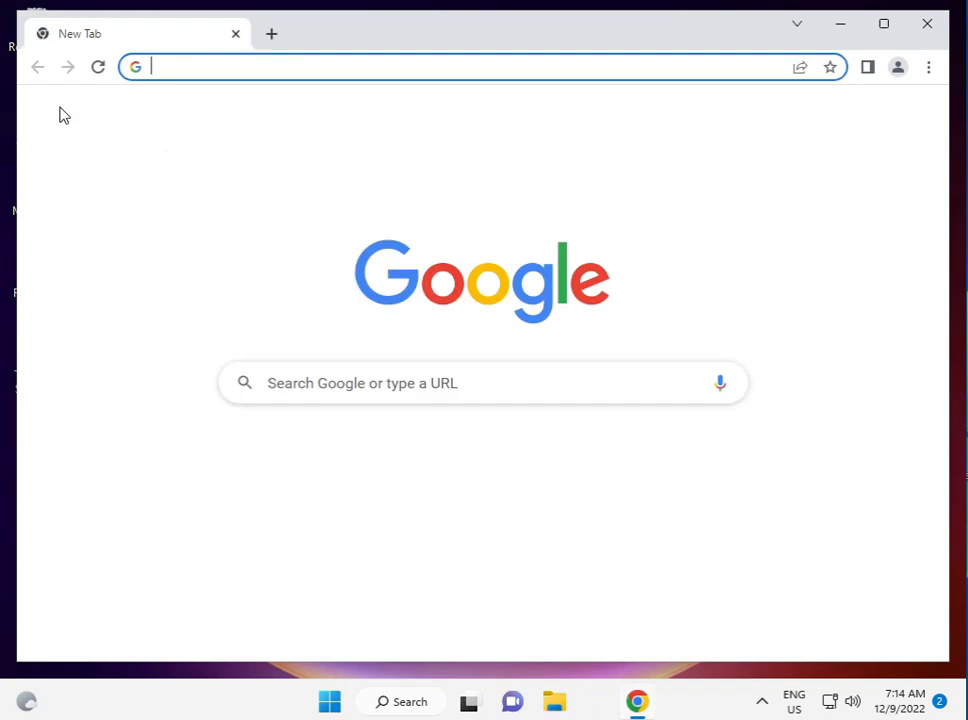
left_click(335, 77)
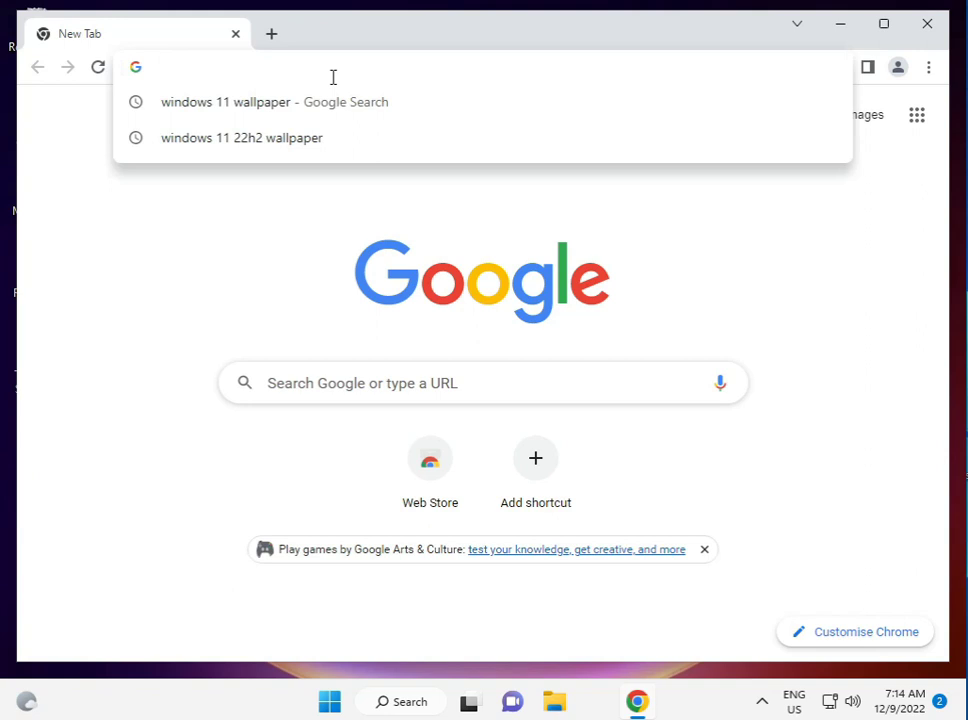
type("micros")
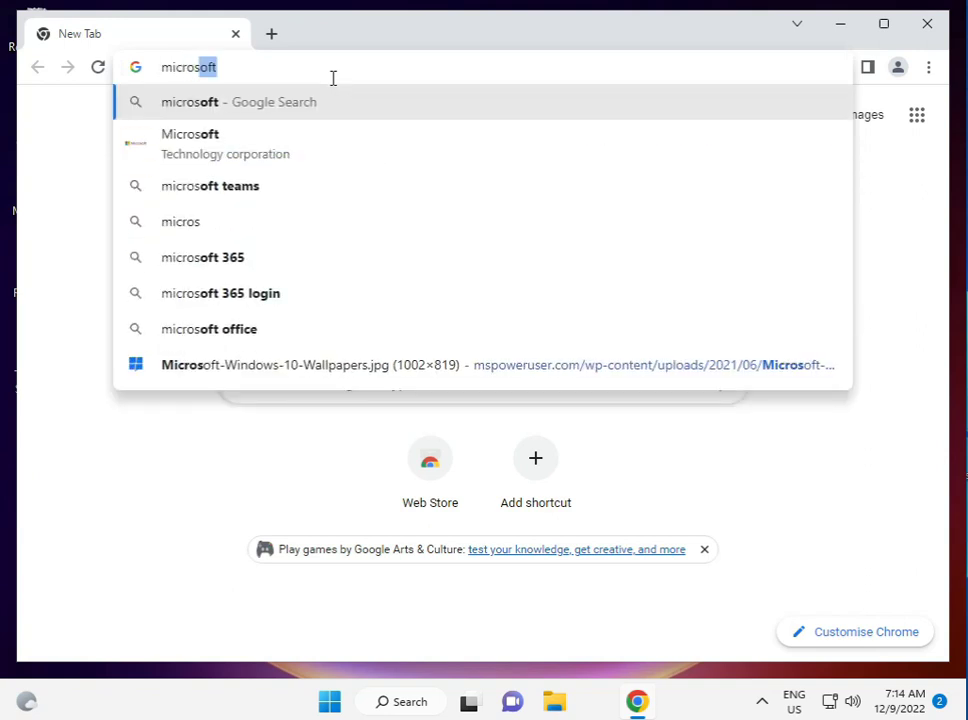
type("oft ")
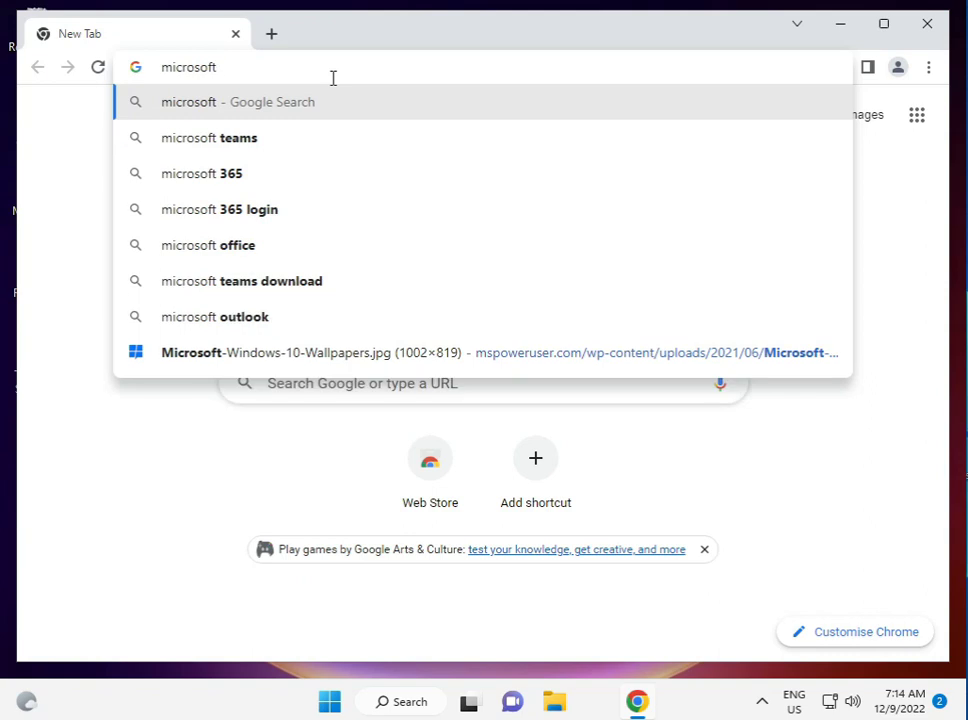
type("catalo")
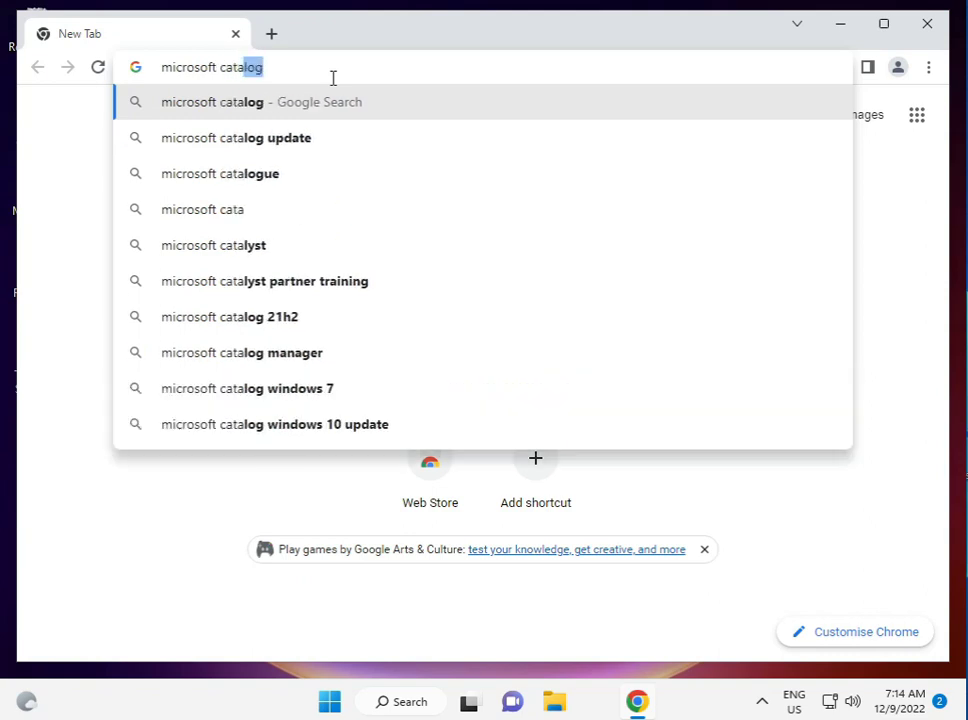
type("g")
key("Return")
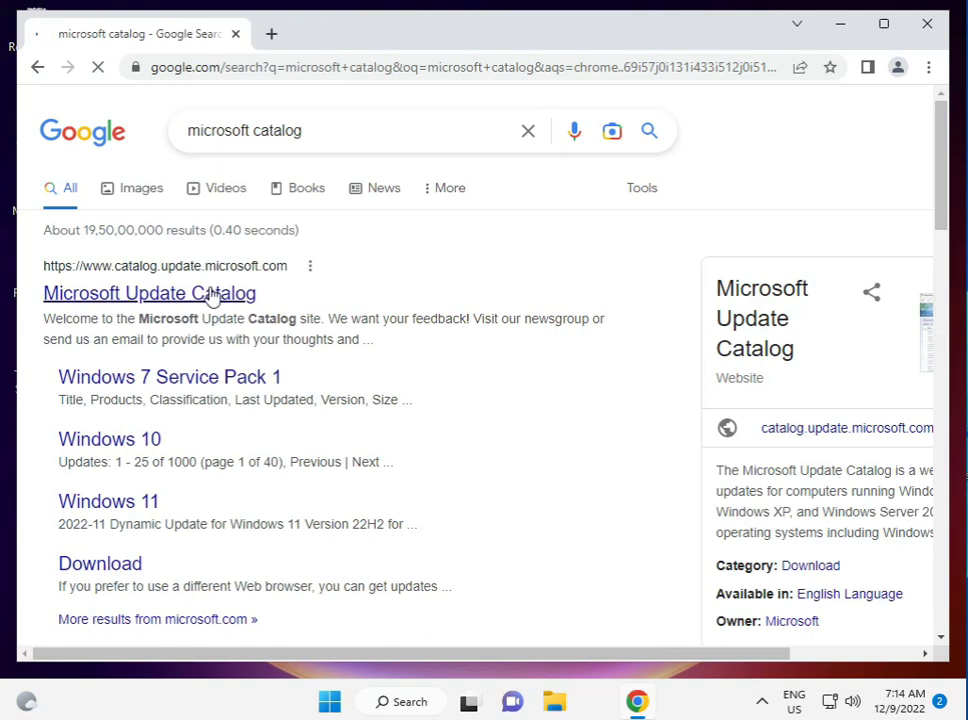
Open the Microsoft Update Catalog site from the search results, then bring up the Start menu
left_click(104, 288)
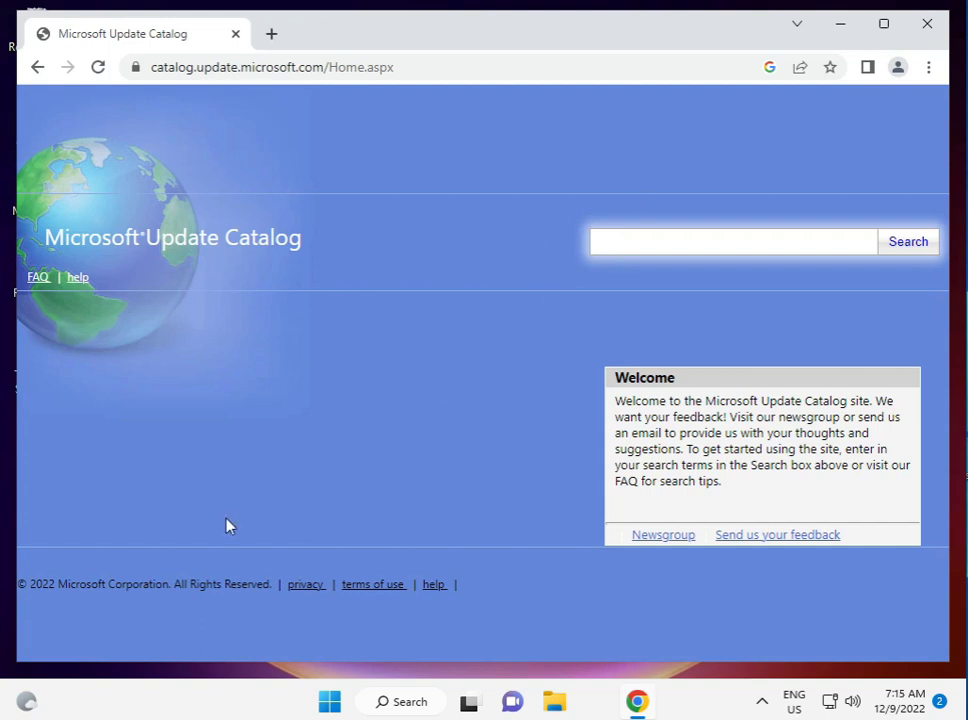
left_click(327, 700)
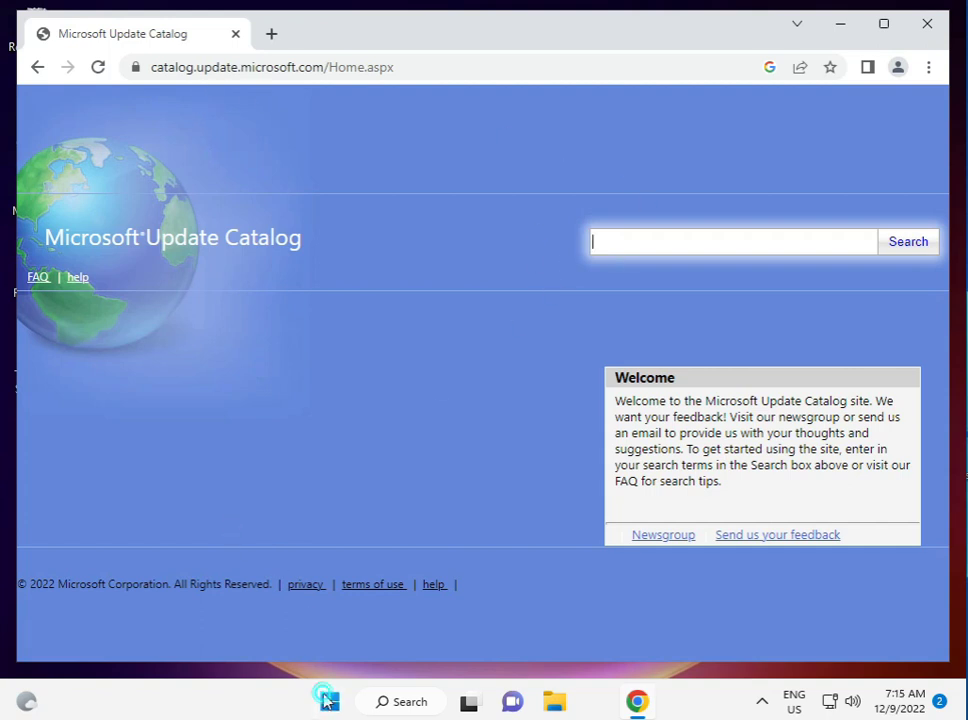